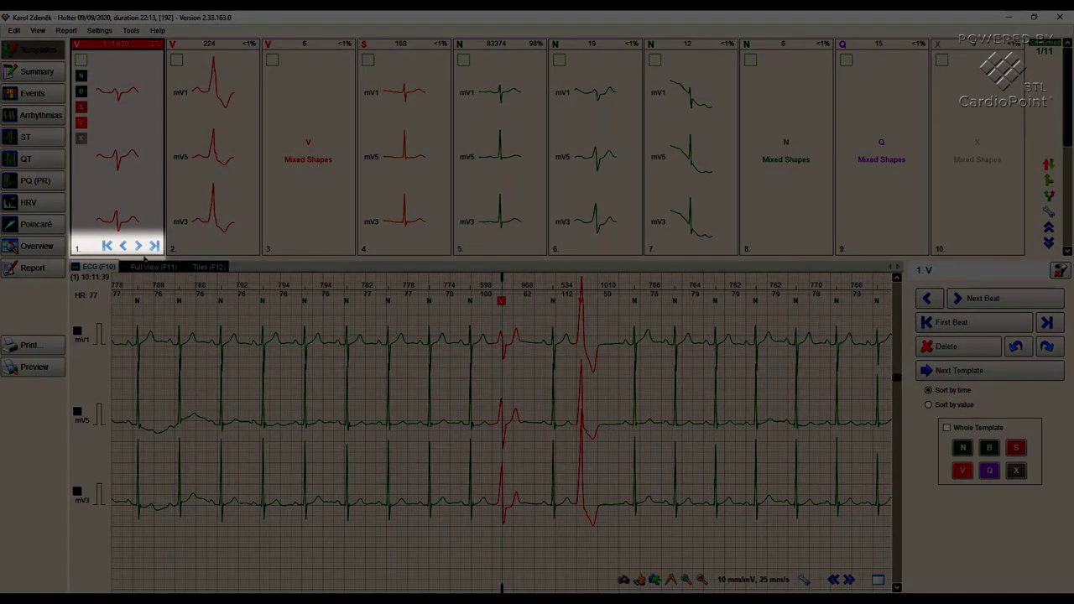
- Page forward through the first beats of template 1 within its thumbnail and return to its first beat
left_click(139, 246)
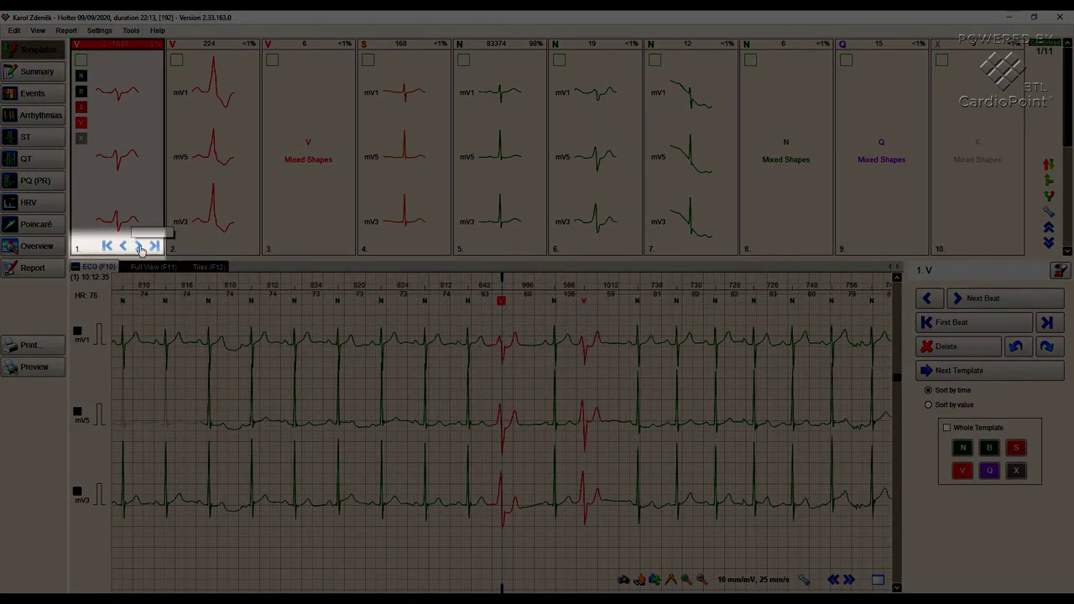
left_click(139, 246)
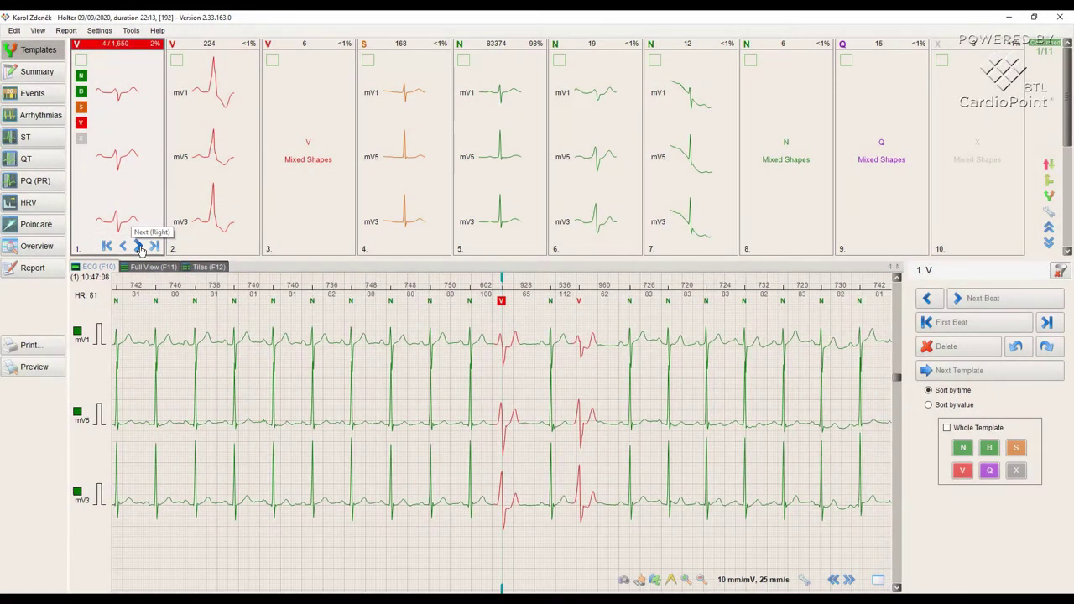
left_click(124, 245)
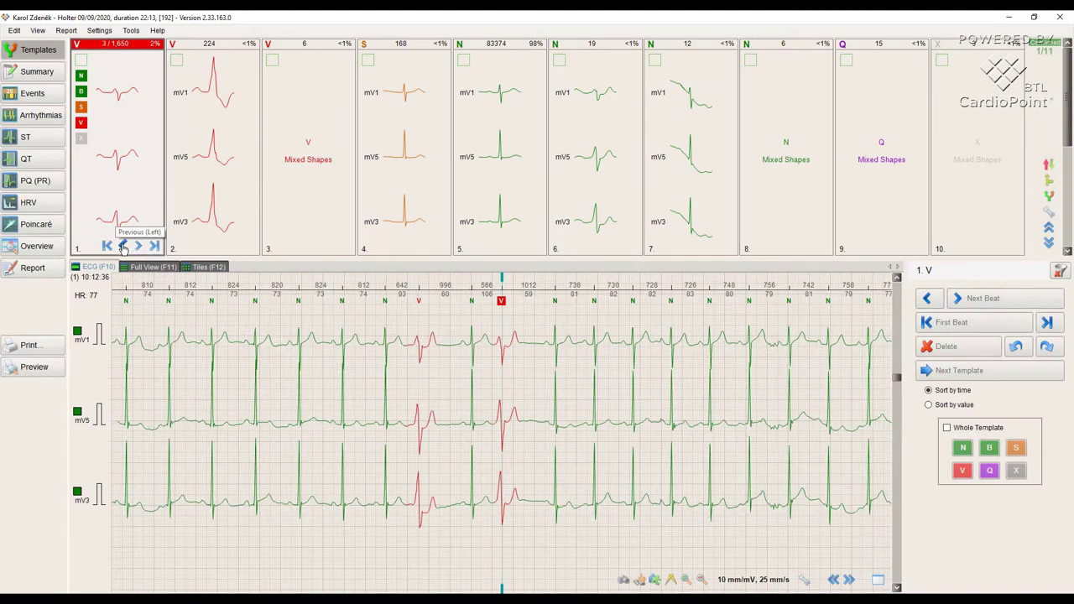
left_click(123, 246)
left_click(124, 246)
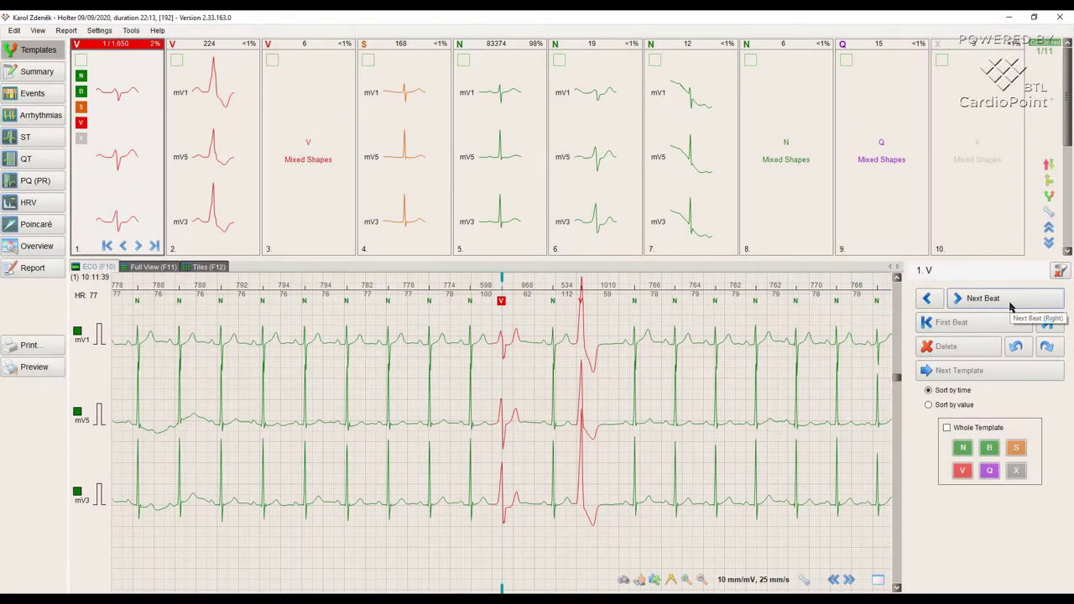
- Step through template 1 to its fourth beat using Next Beat and back using Previous Beat
left_click(1009, 304)
left_click(1009, 303)
left_click(1009, 304)
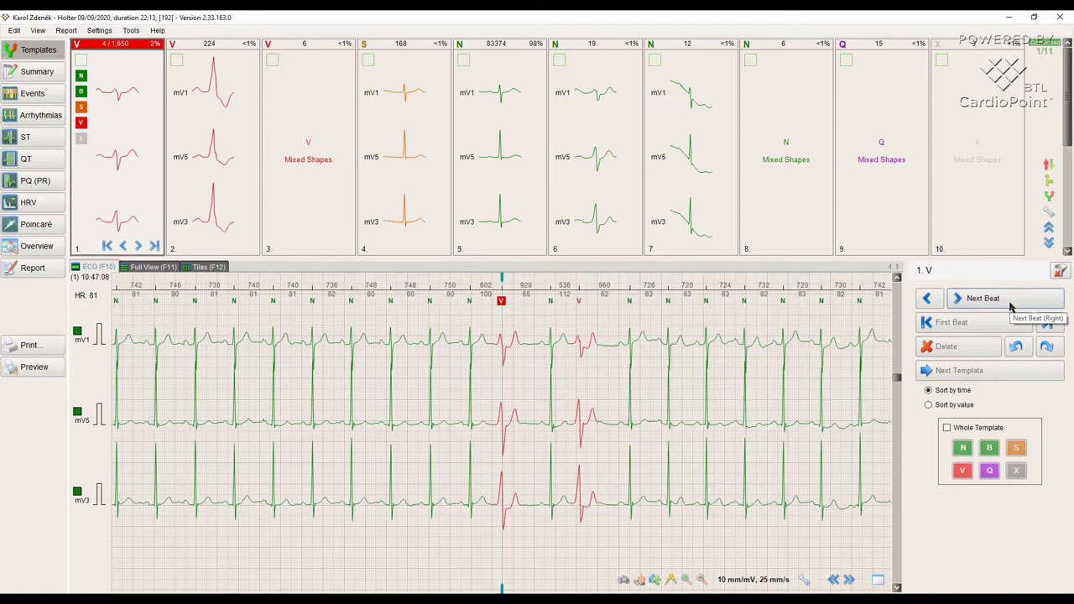
left_click(933, 303)
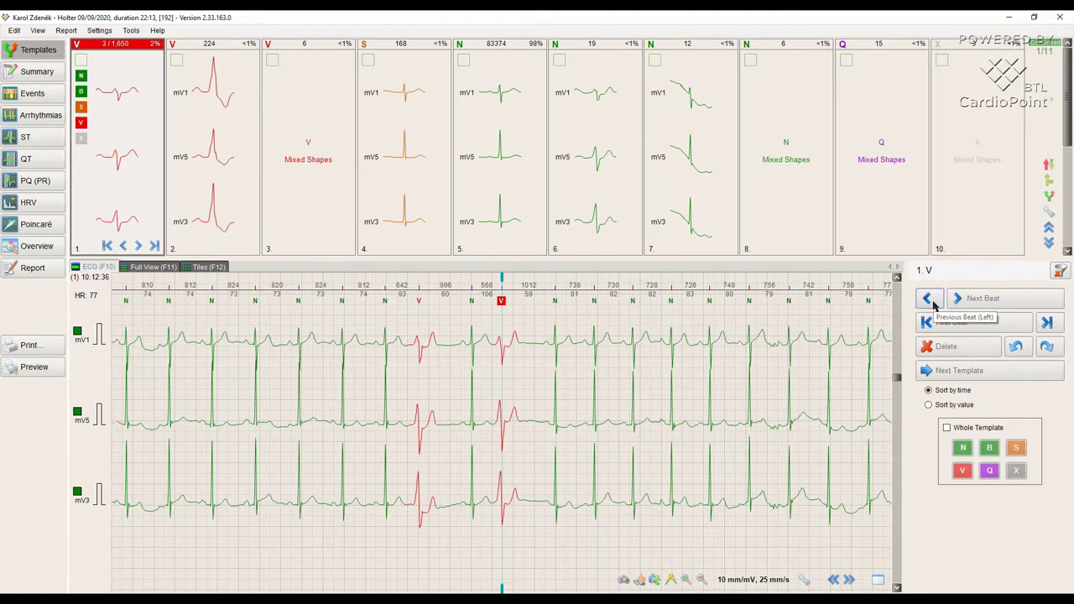
left_click(933, 304)
left_click(934, 304)
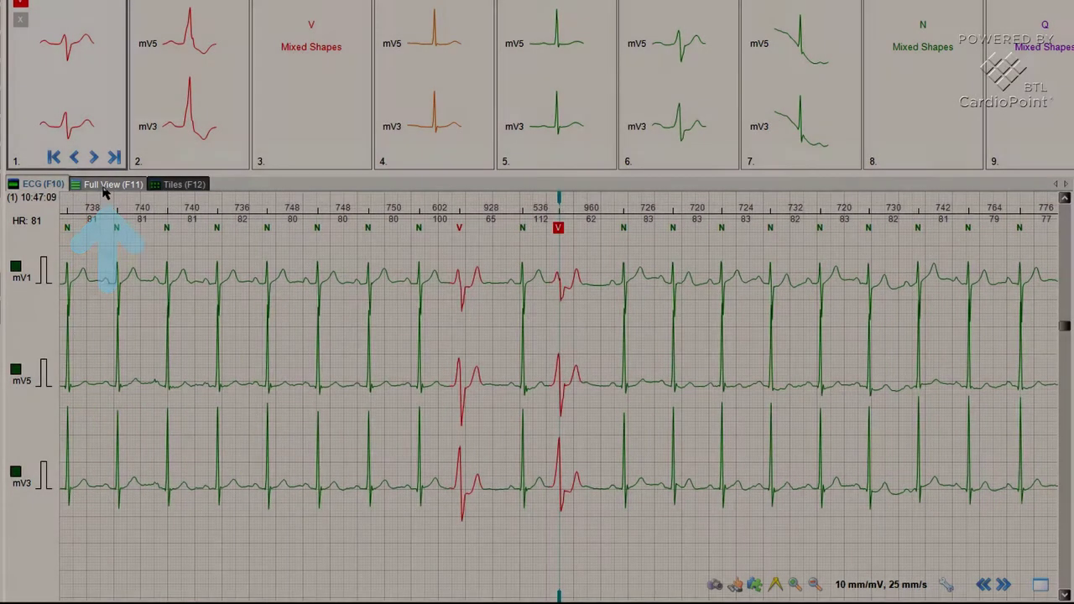
- Show template 1's beats in Full View, then as Tiles, and maximize the tile display
left_click(105, 186)
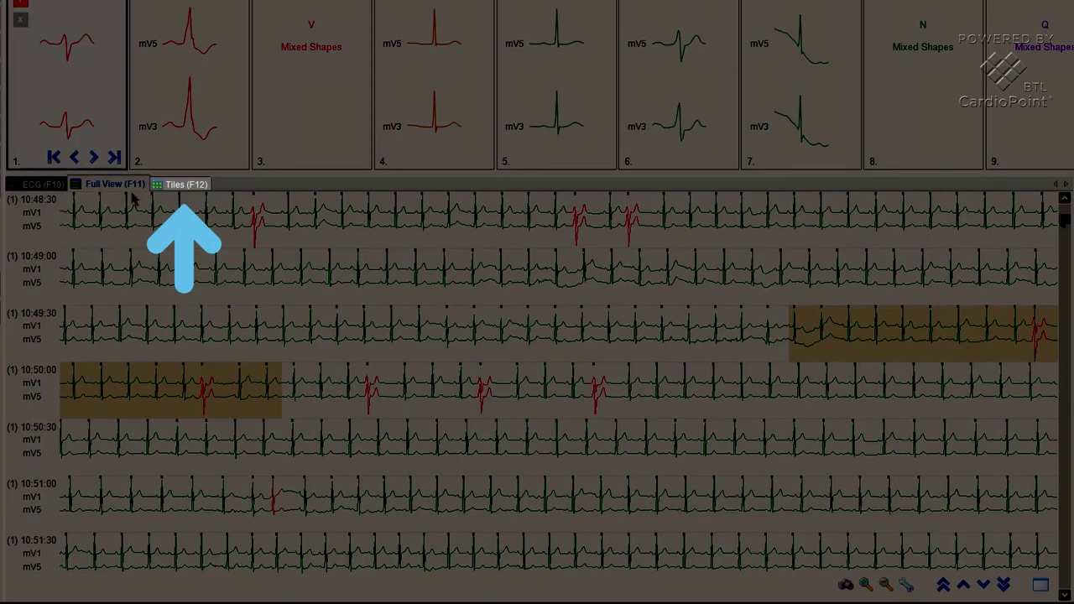
left_click(177, 186)
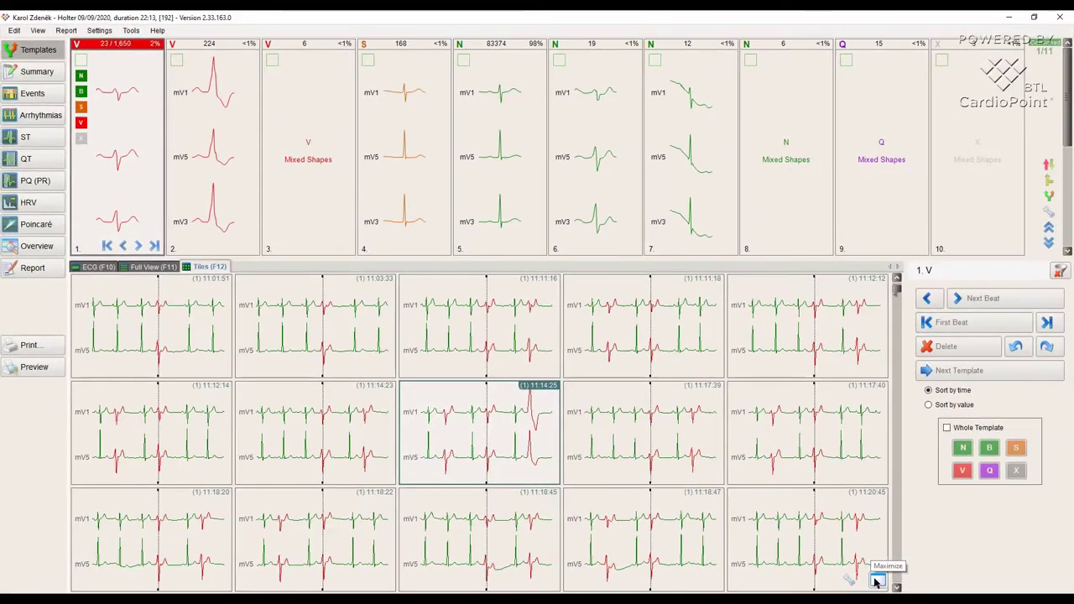
left_click(934, 582)
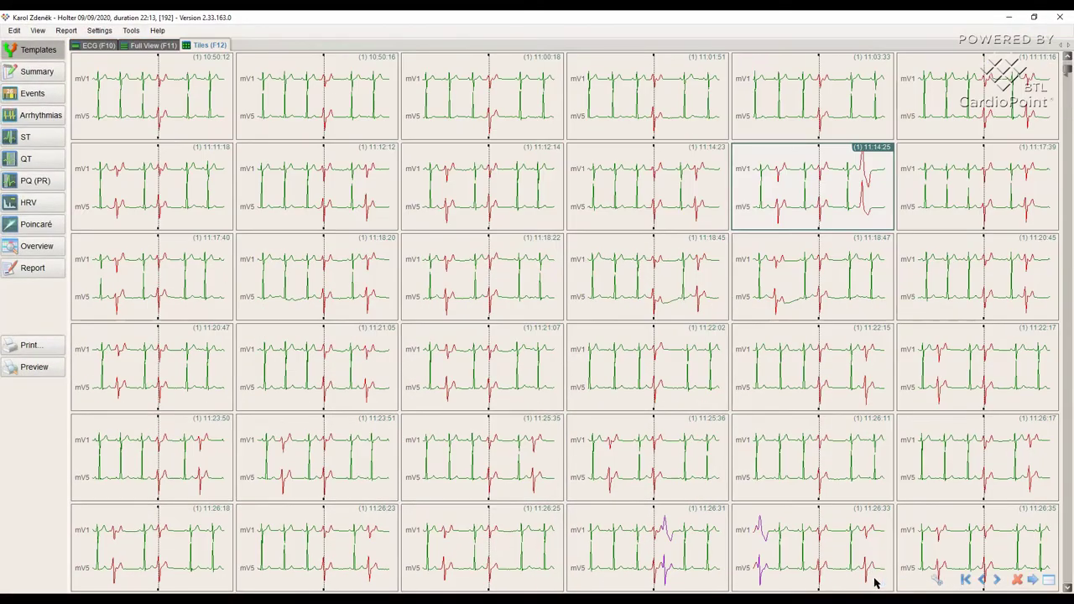
- Browse template 1's beat tiles to the one at 11:27:45 and return to the ECG view
key("Down")
key("Down")
key("Down")
key("Down")
key("Left")
key("Left")
key("Left")
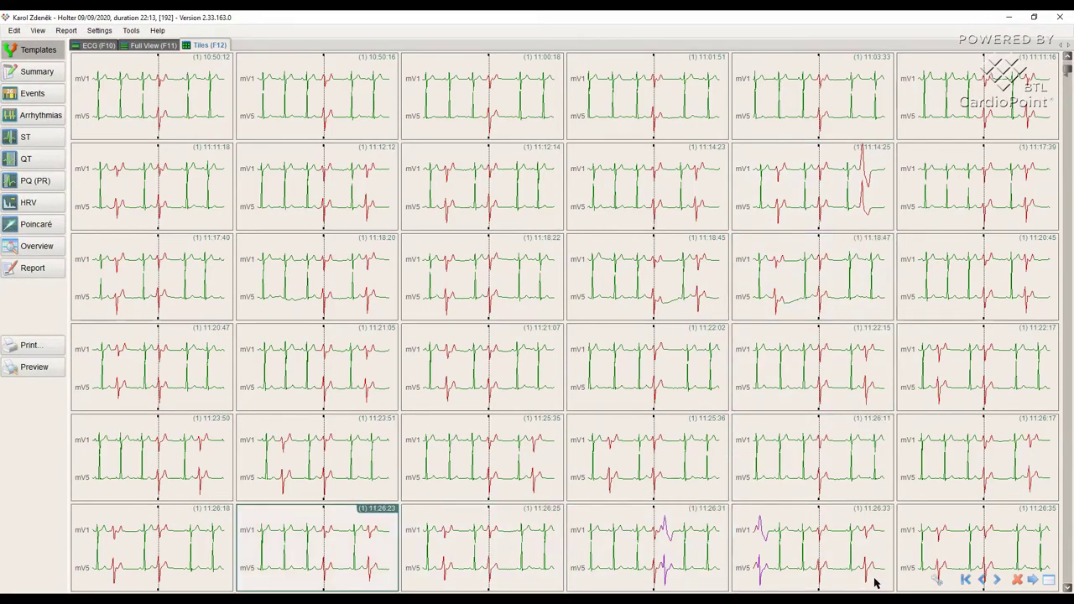
key("Down")
key("Down")
key("Right")
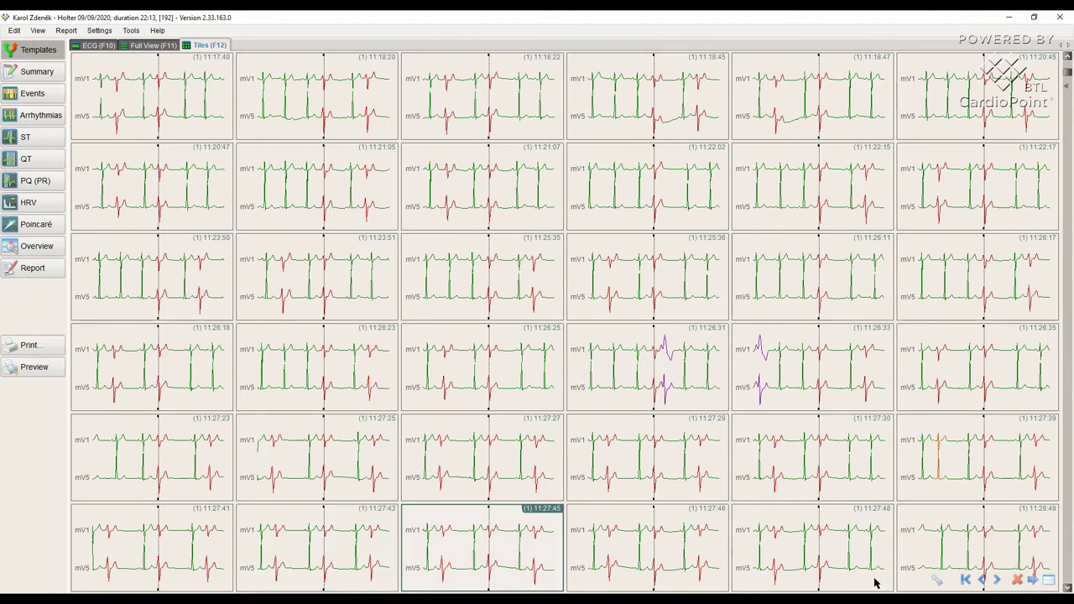
key("F10")
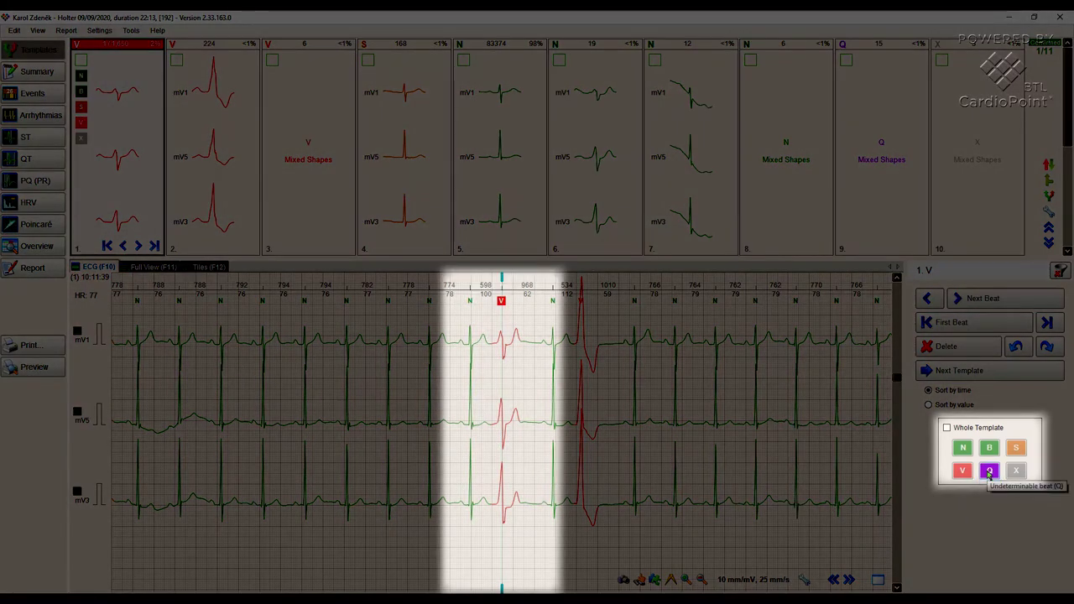
- Try reclassifying template 1's first beat, at 10:11:39, as undeterminable (Q), and undo, redo and undo that change
left_click(990, 472)
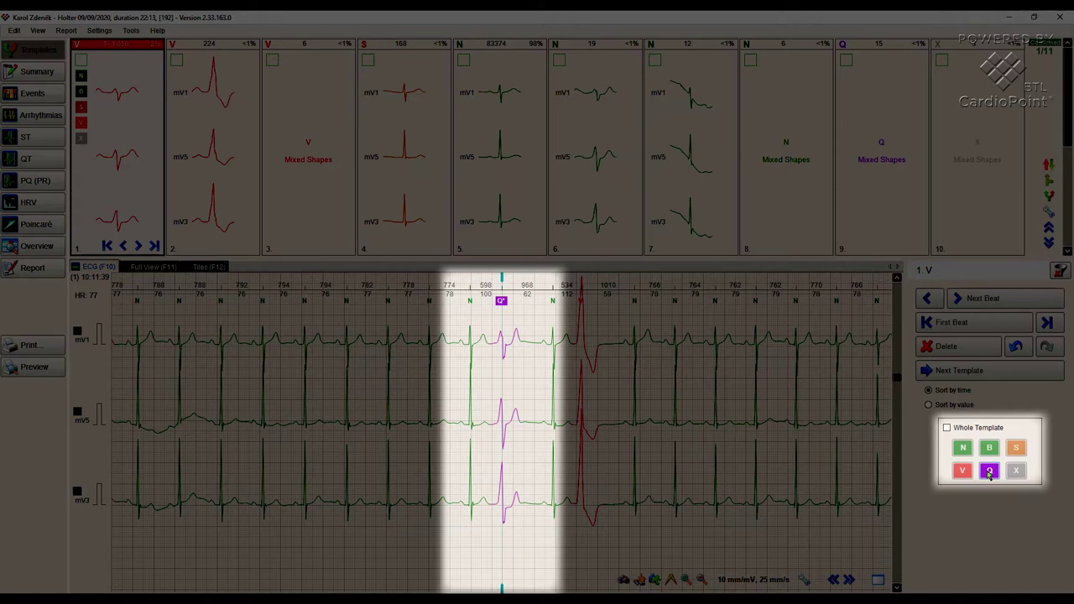
left_click(1023, 351)
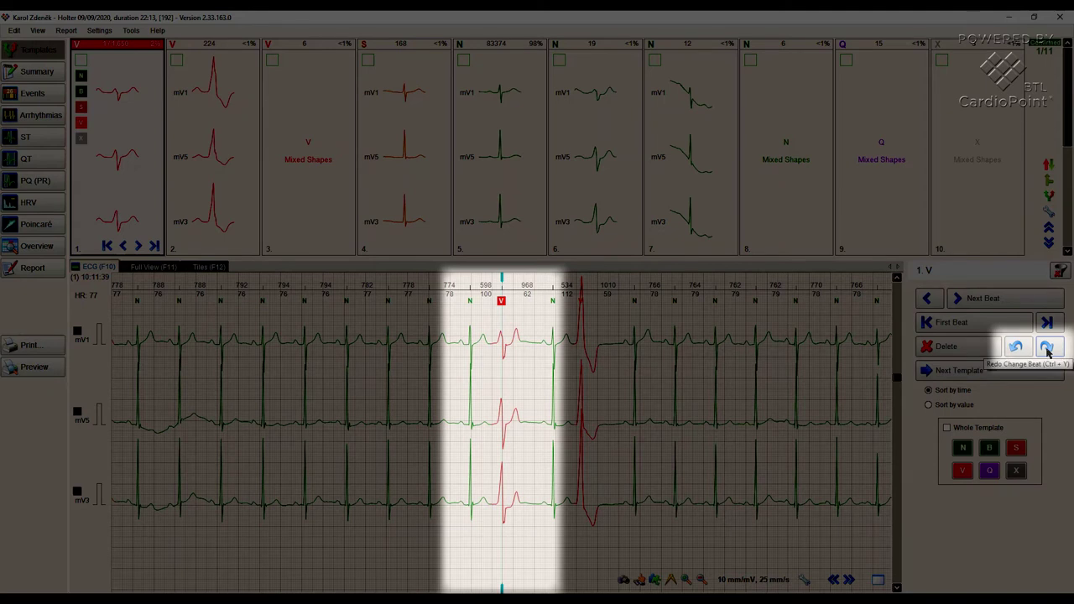
left_click(1047, 349)
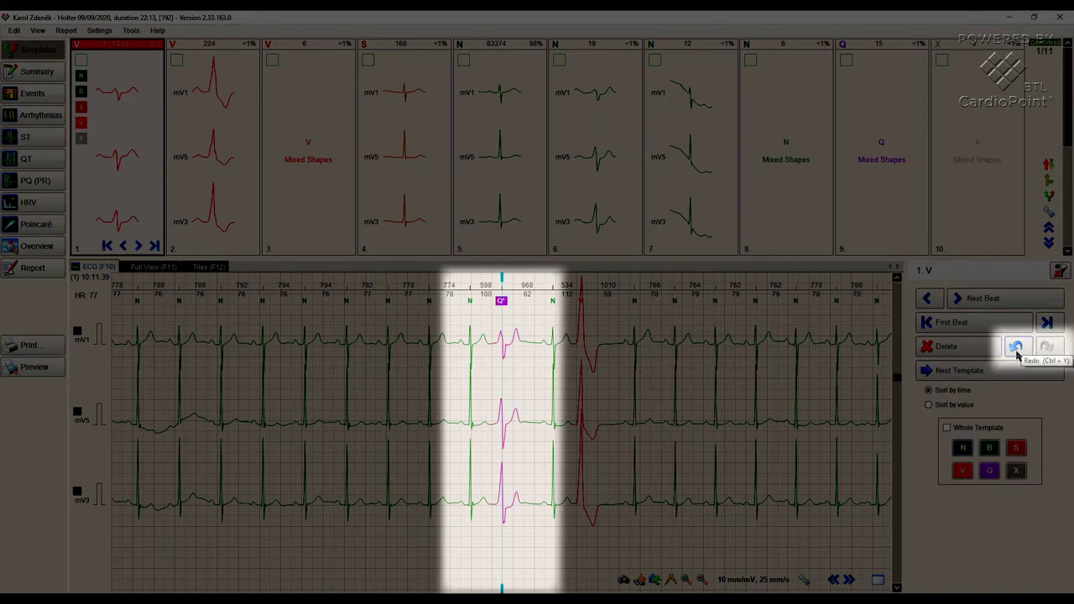
left_click(1014, 348)
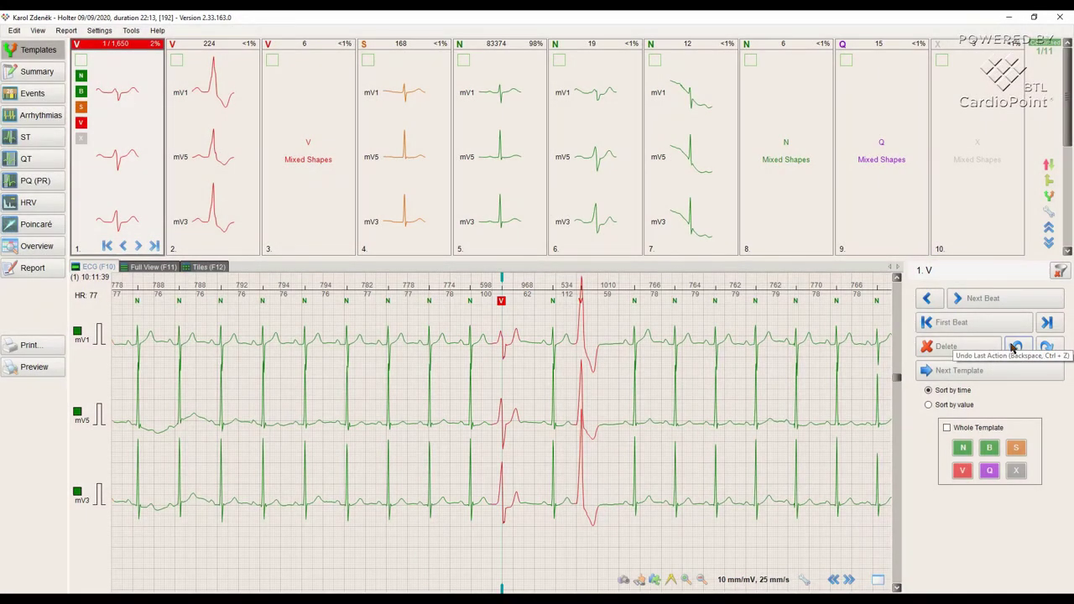
- In the mixed-shapes Q template, reclassify beats 3, 5 and 6 as V and beat 4 as Normal (N)
left_click(881, 202)
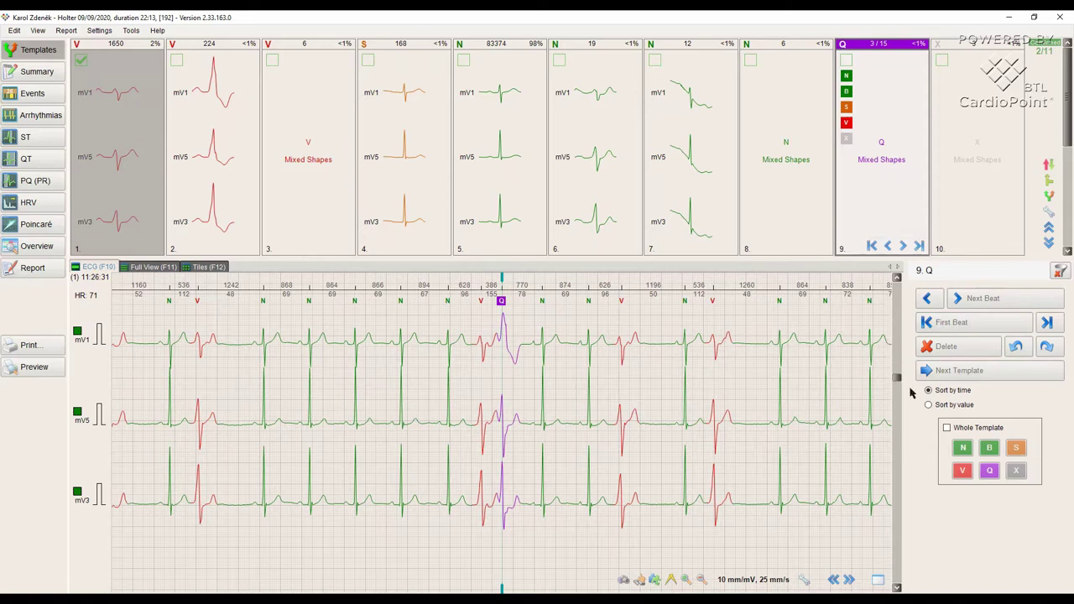
left_click(963, 471)
left_click(963, 471)
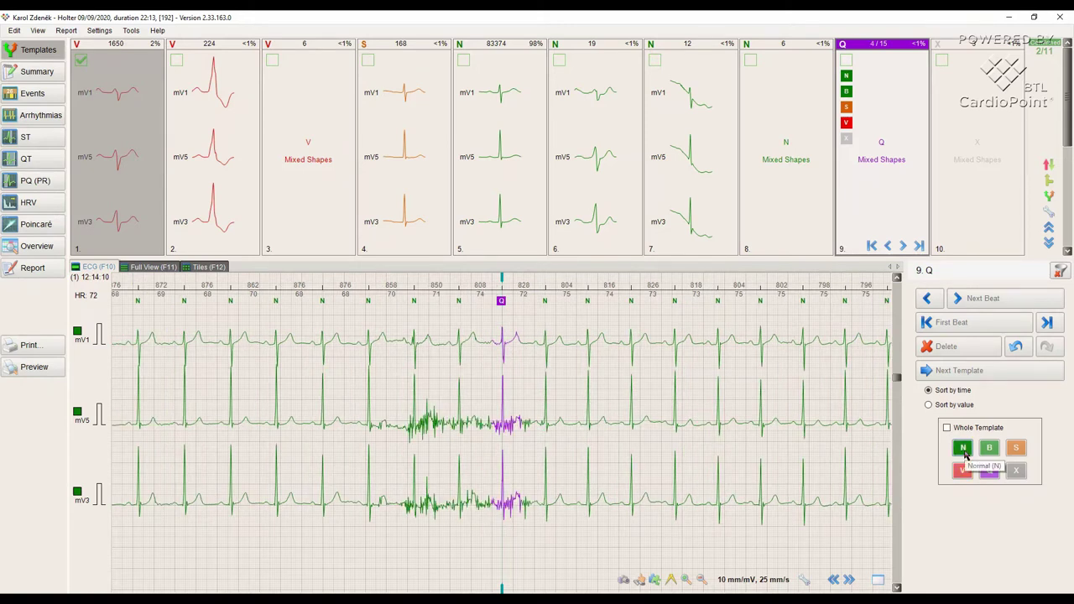
left_click(963, 449)
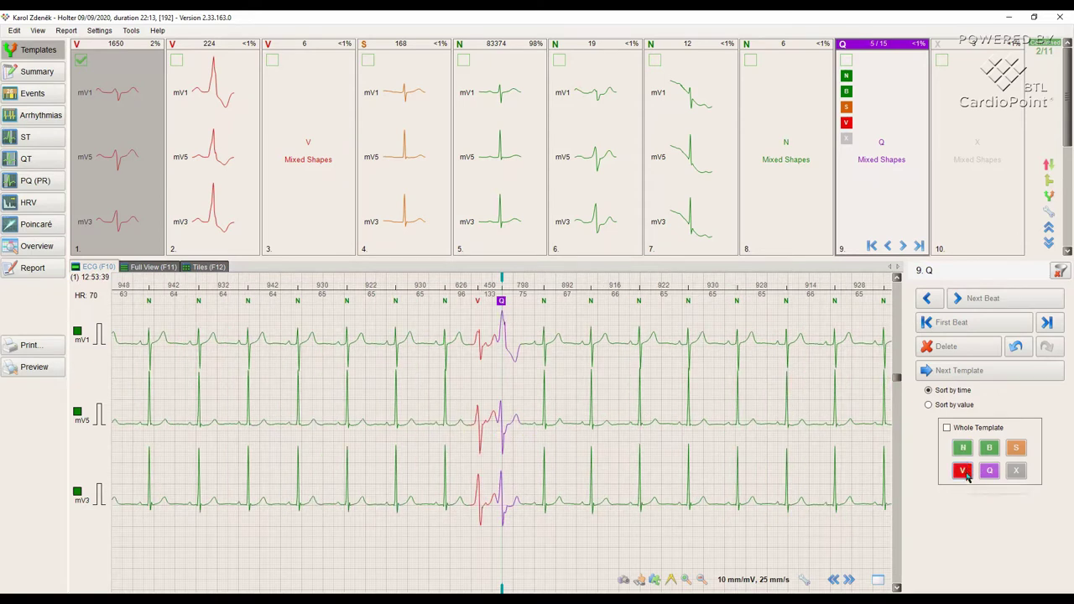
left_click(963, 472)
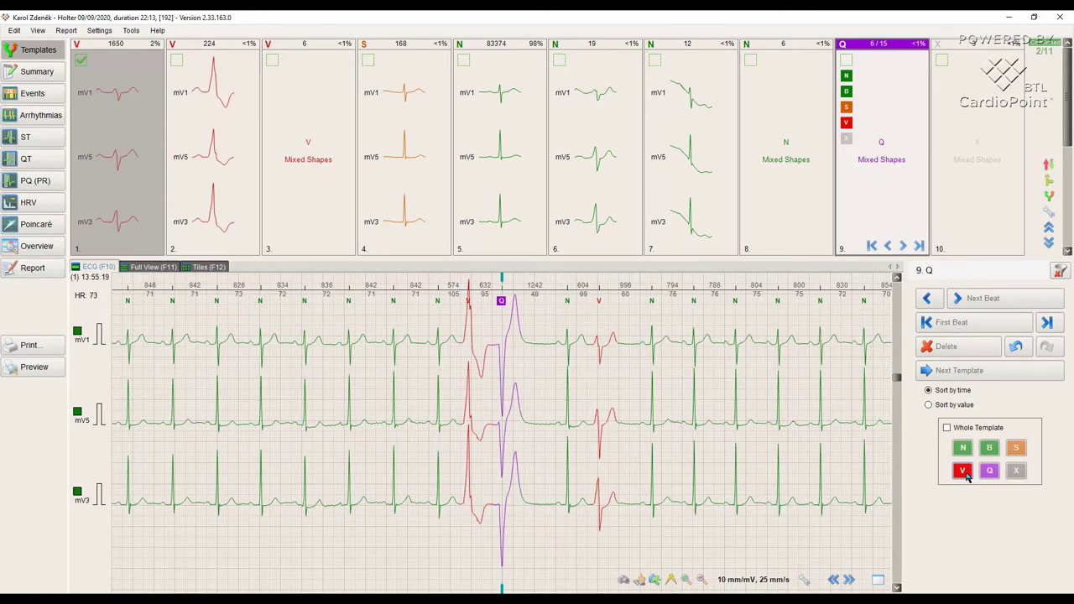
left_click(964, 472)
- Return to template 1 and mark templates 2, 3, 4 and 5 as checked
left_click(118, 184)
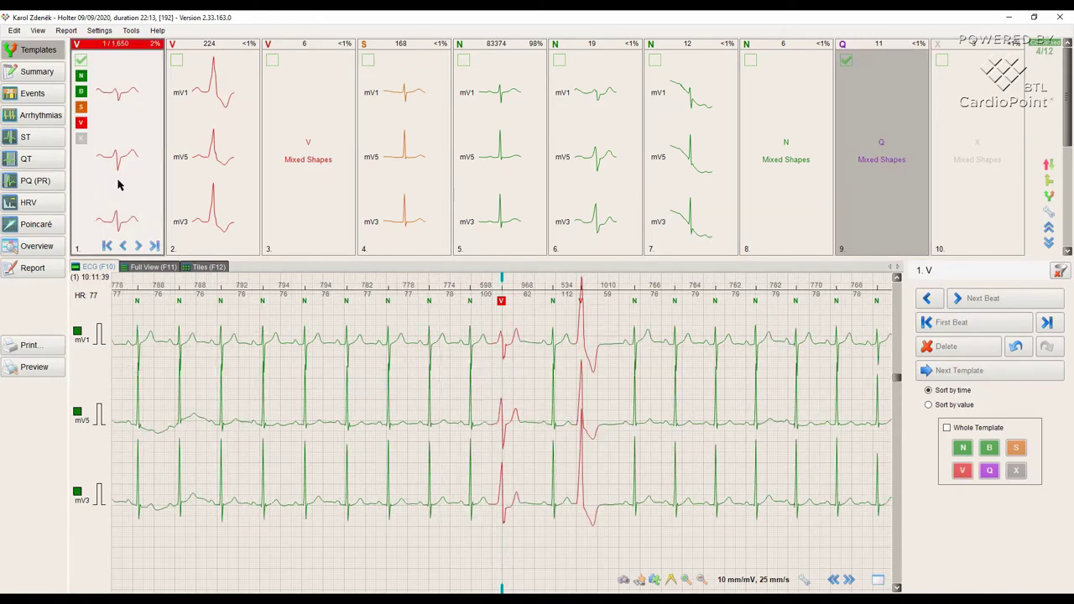
left_click(177, 62)
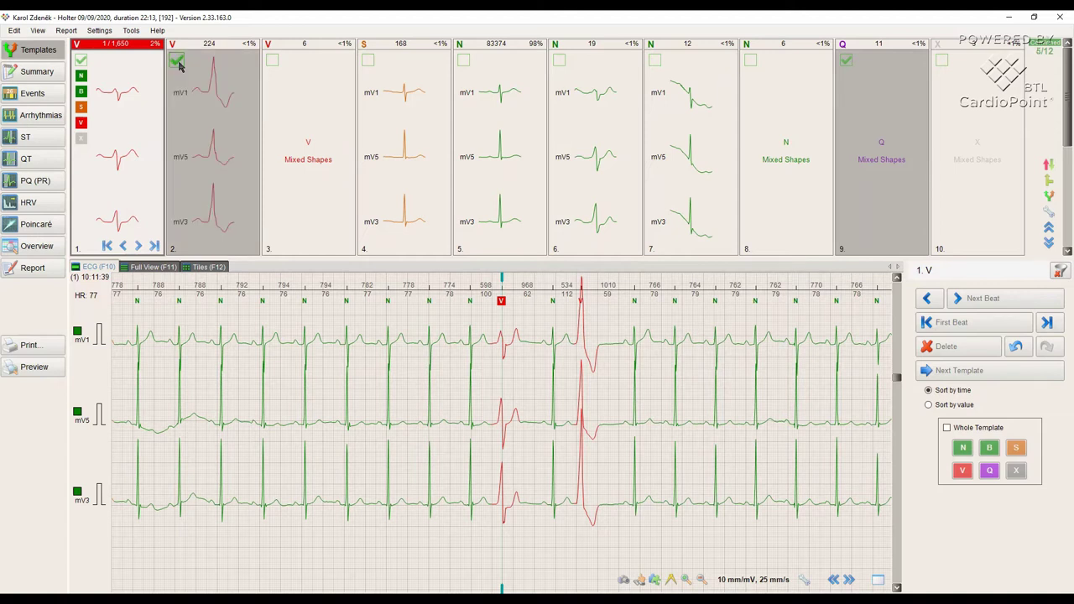
left_click(273, 61)
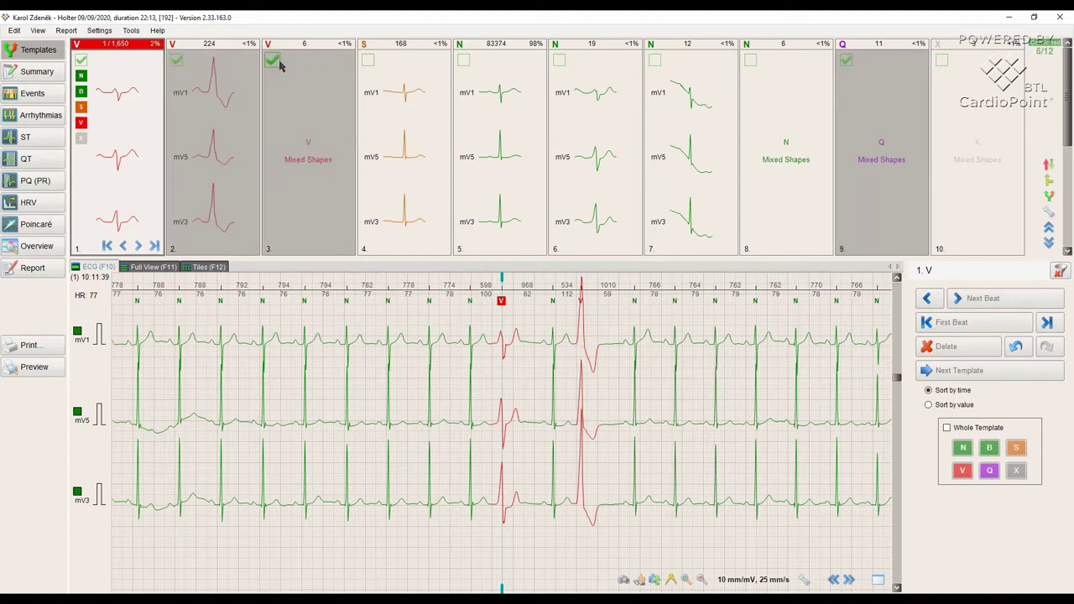
left_click(372, 63)
left_click(465, 63)
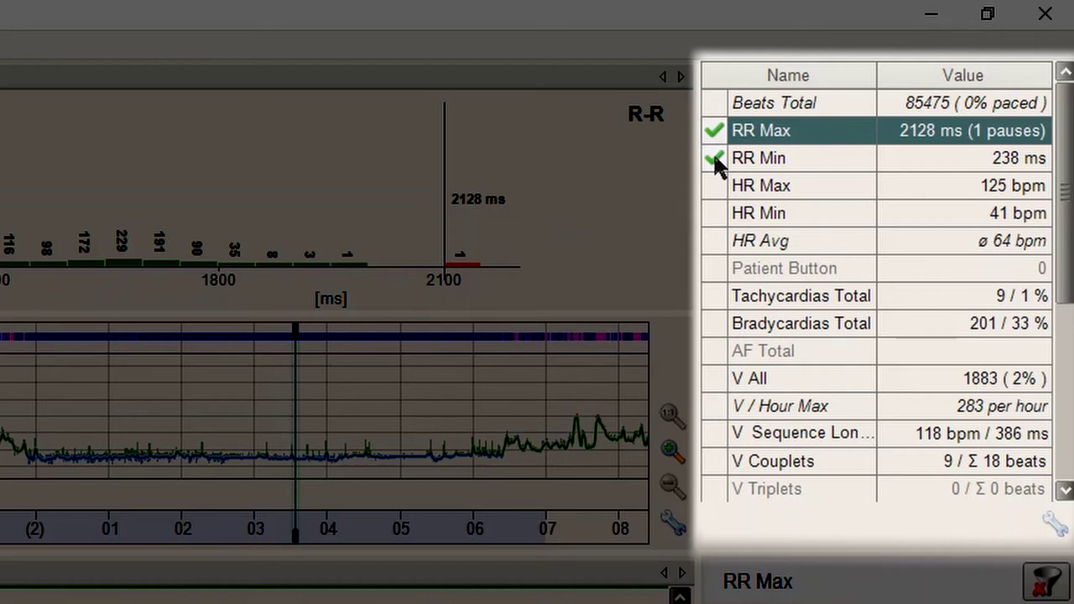
- Mark HR Max as checked in the summary table and view the histograms for RR Min, HR Max, HR Min and V All
left_click(715, 185)
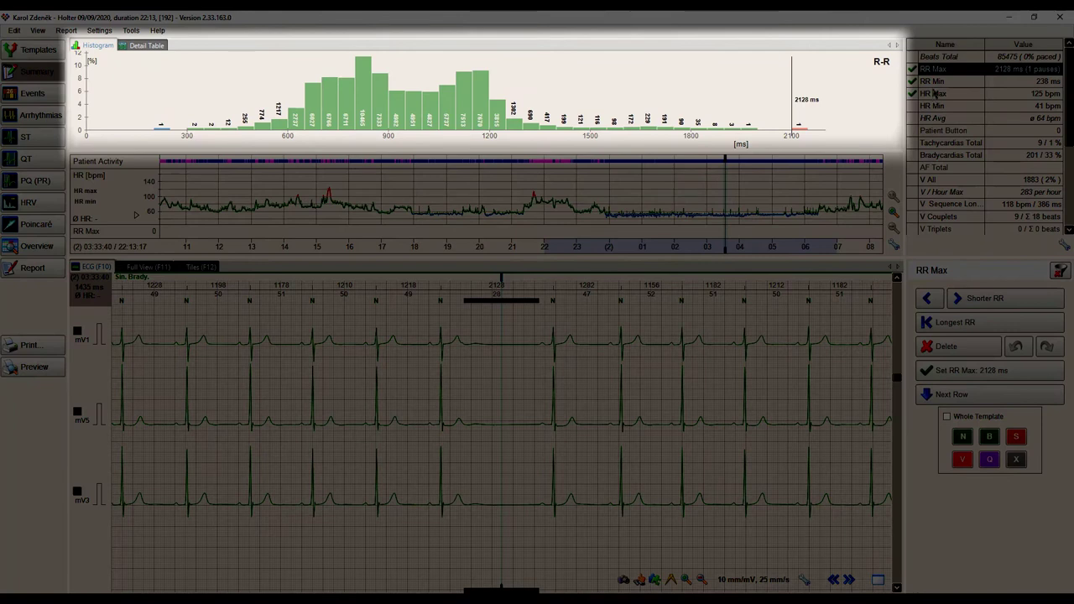
left_click(933, 81)
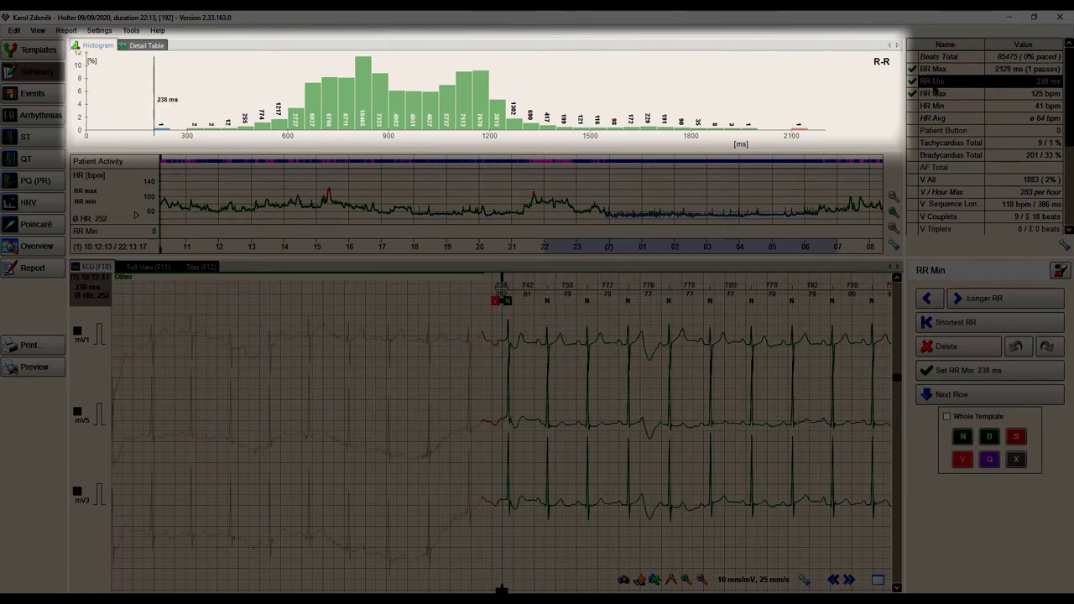
left_click(933, 93)
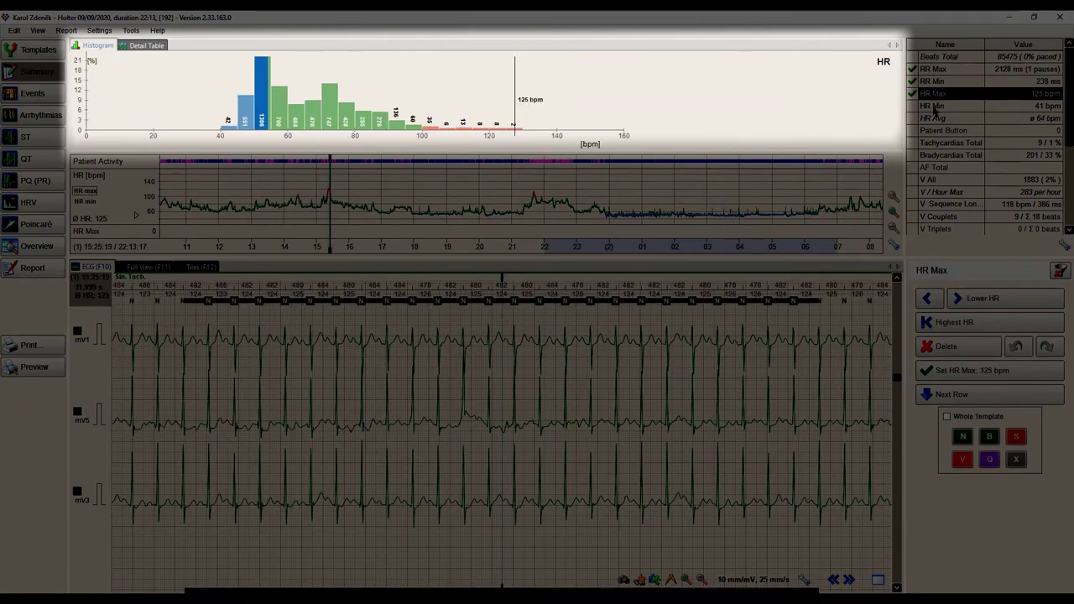
left_click(932, 106)
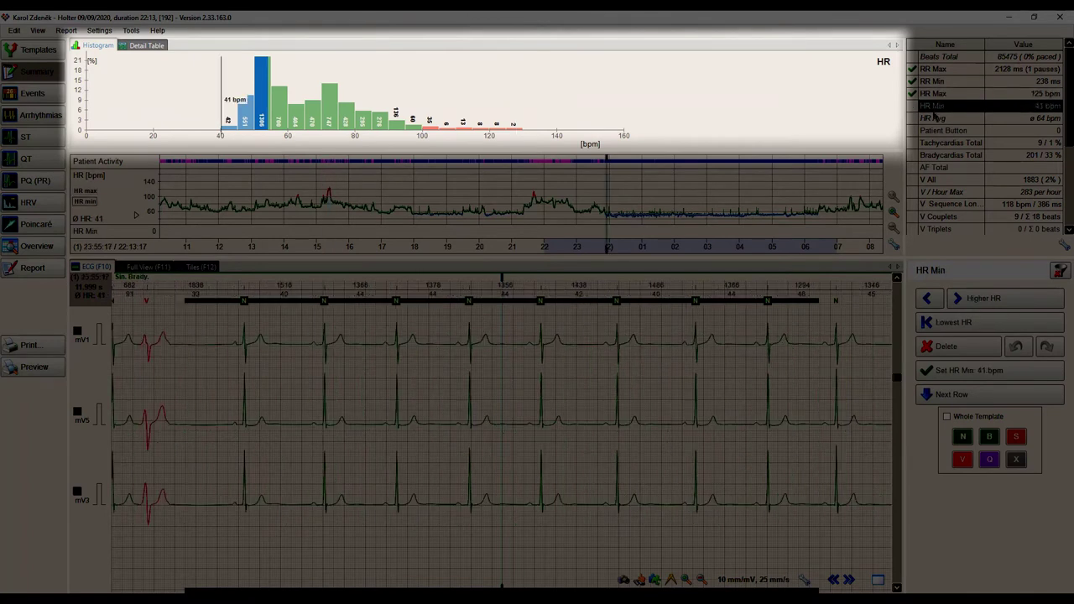
left_click(939, 181)
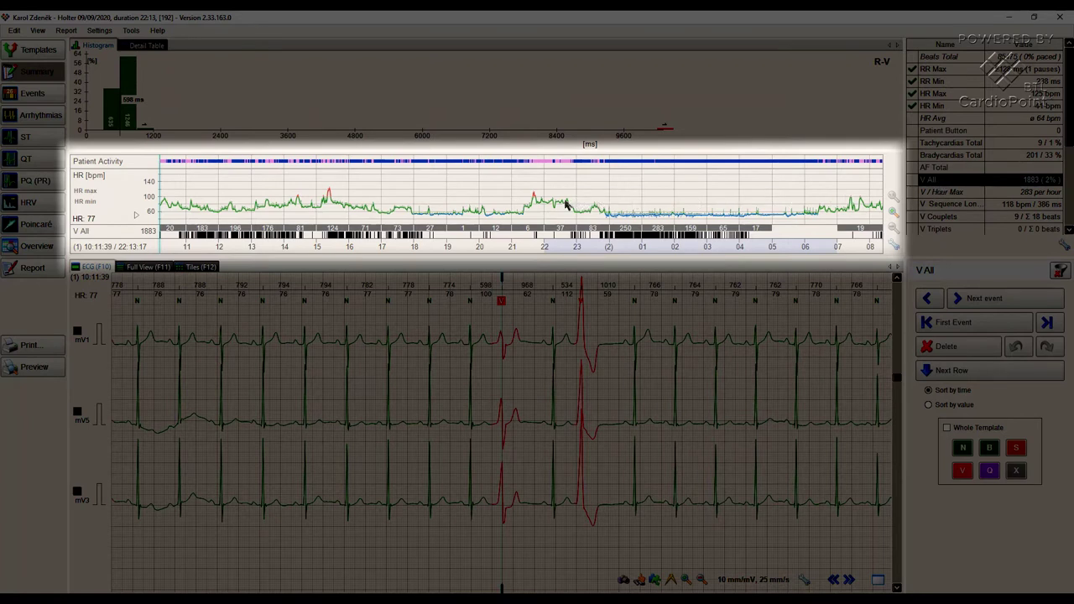
- Inspect the ECG at several times on the heart-rate trend, including 22:17:19 and 00:48:53 on day 2
left_click(539, 206)
left_click(530, 206)
left_click(553, 206)
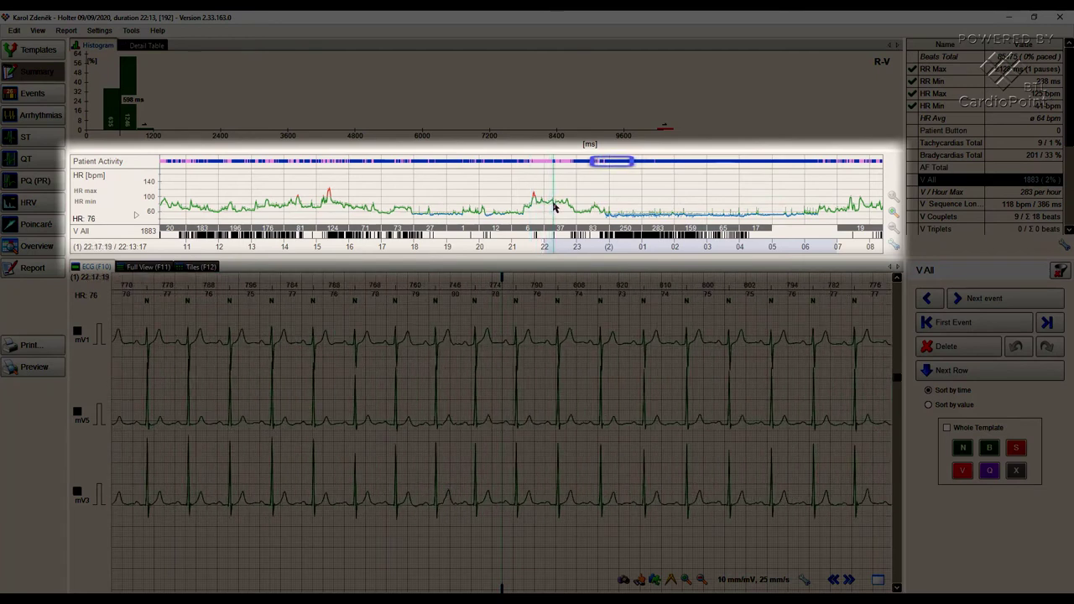
left_click(621, 204)
left_click(635, 202)
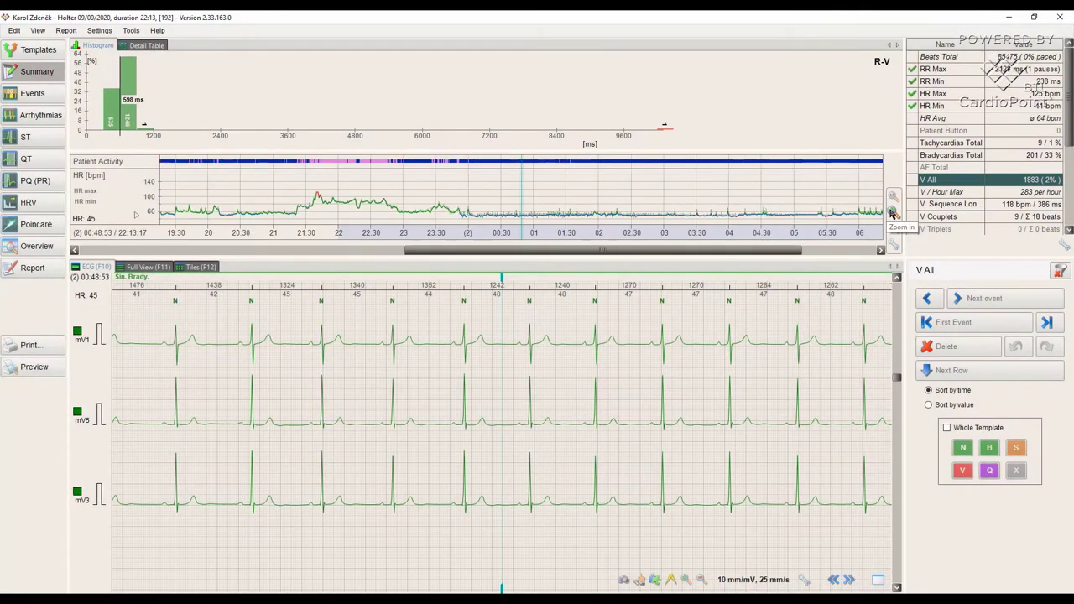
- Zoom in on the heart-rate trend around 00:48:53 and zoom back out two levels
left_click(892, 214)
left_click(892, 214)
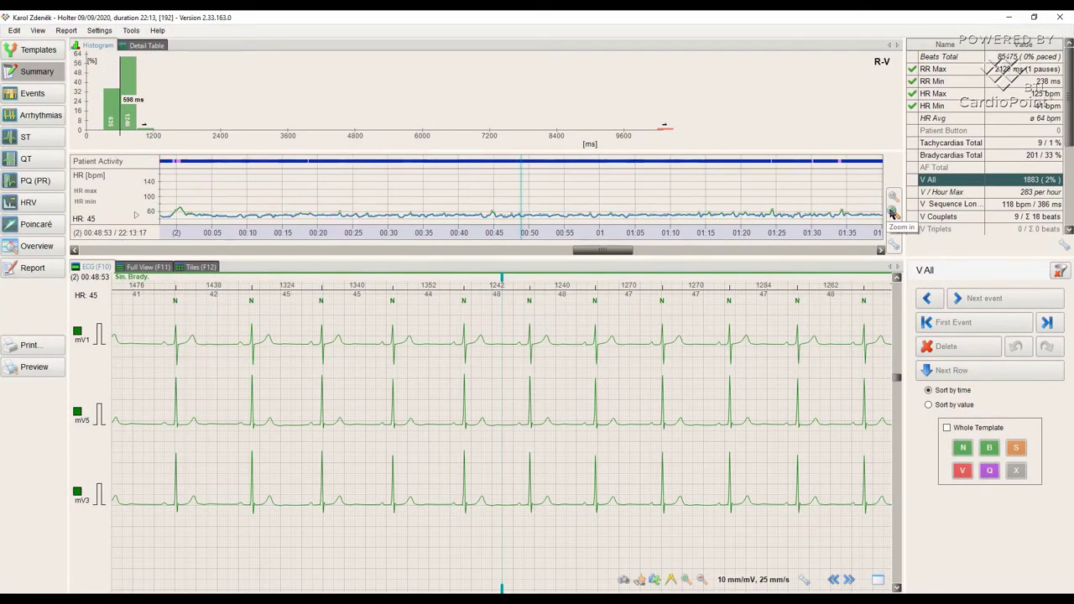
left_click(893, 227)
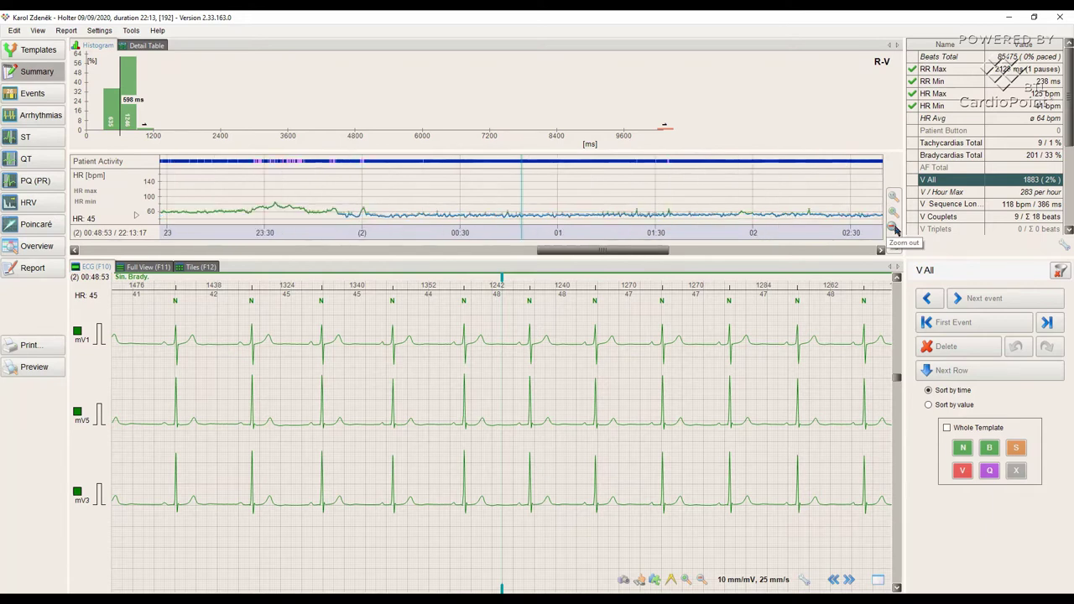
left_click(892, 227)
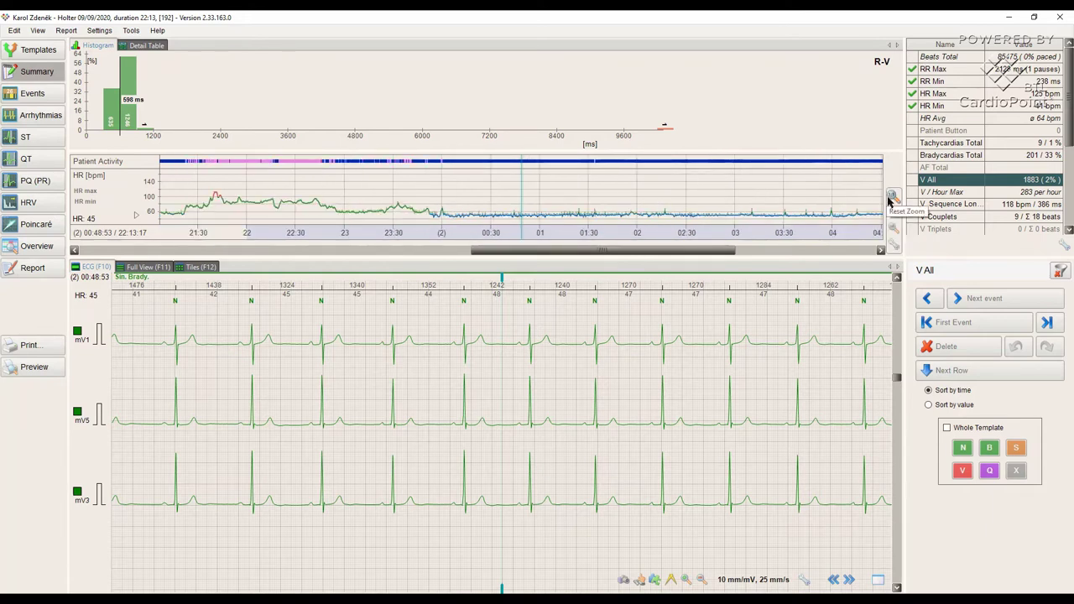
- Reset the heart-rate trend zoom, then inspect the V All events on the event trends, including those at 11:27:23 and 12:52:06
left_click(891, 199)
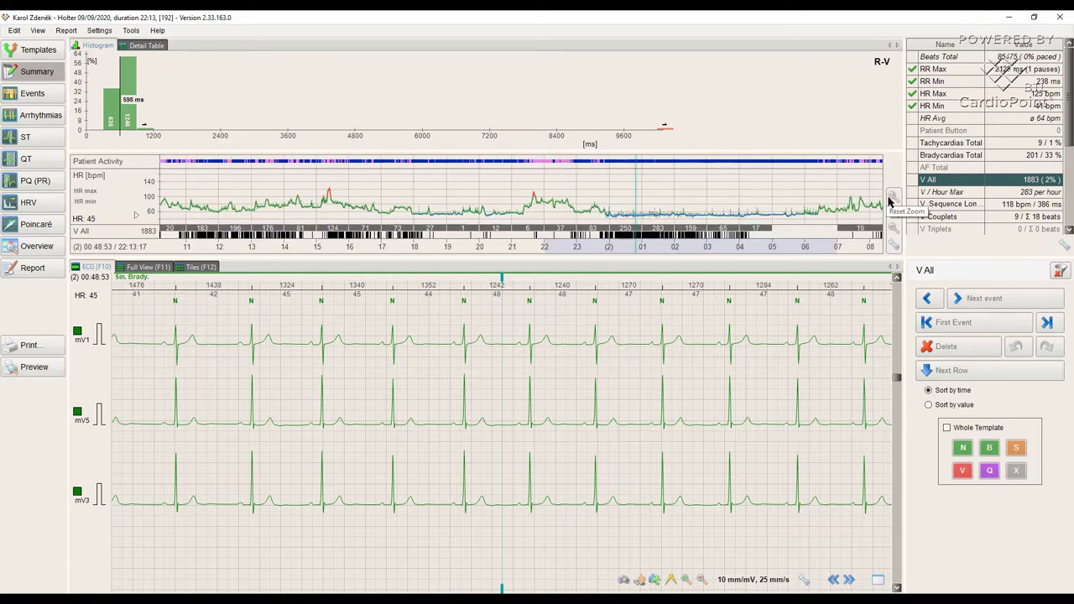
left_click(58, 93)
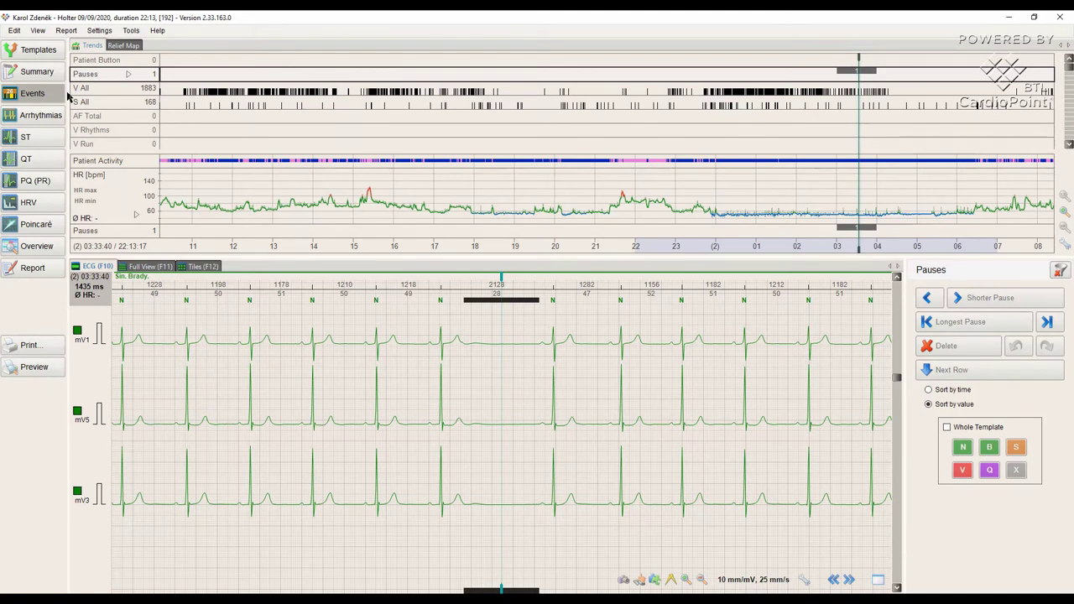
left_click(117, 93)
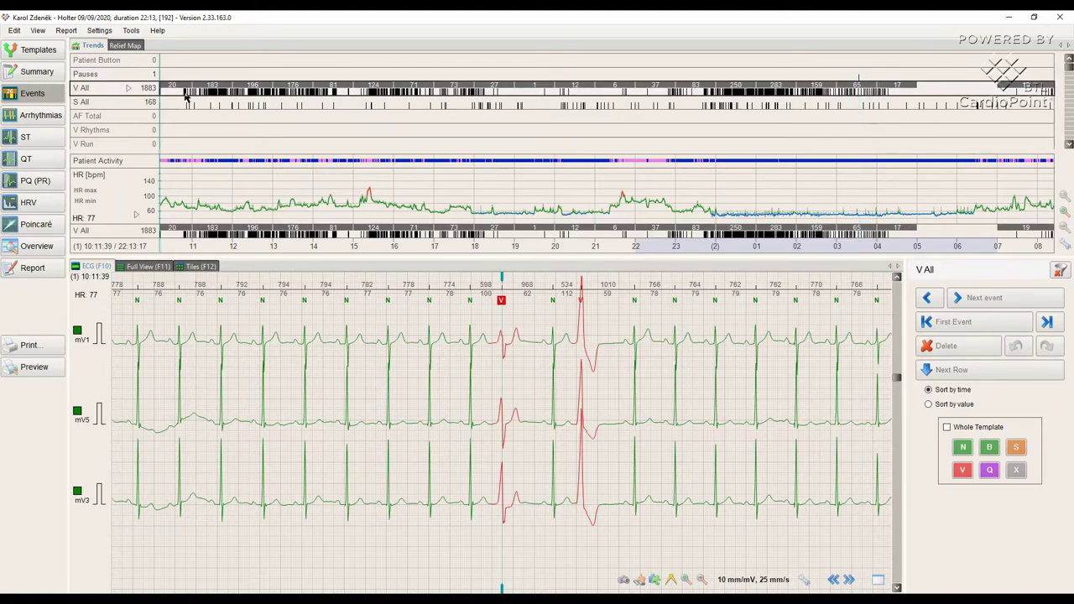
left_click(211, 95)
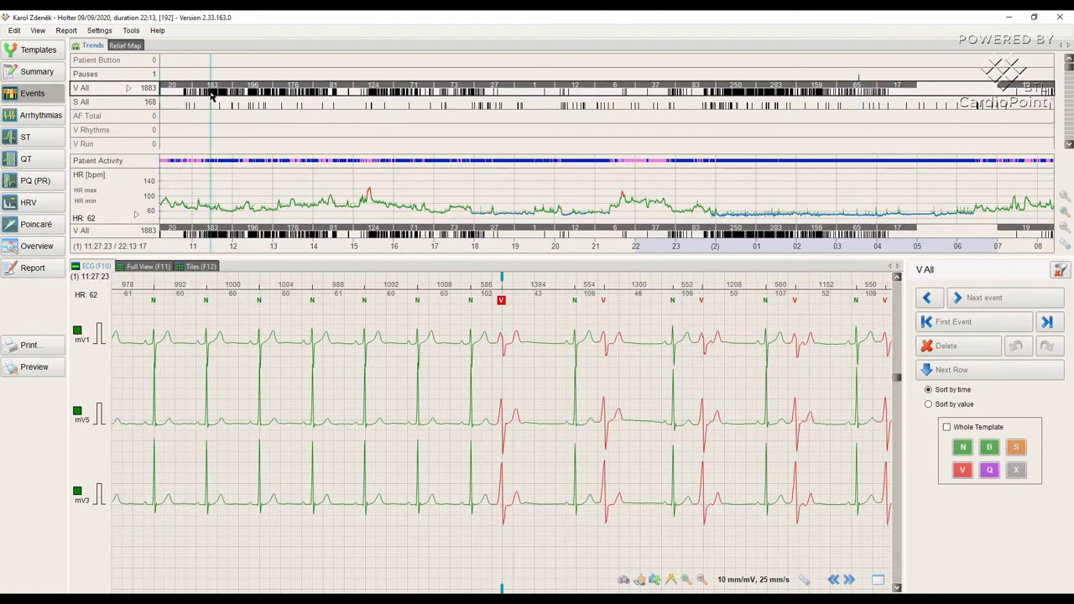
left_click_drag(237, 96, 269, 96)
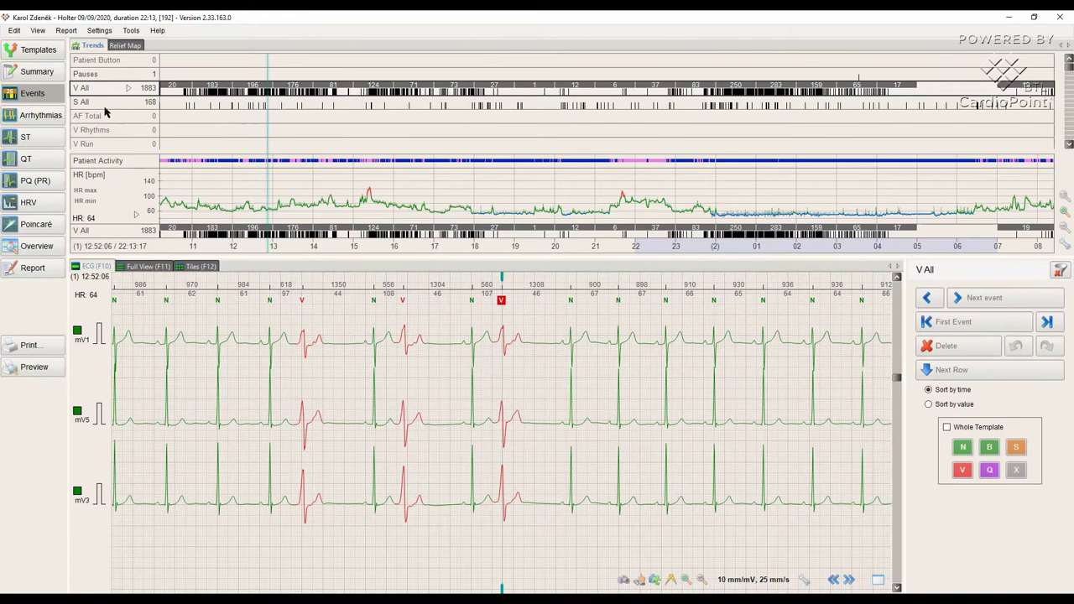
- Inspect the ECG of S All events at 10:51:06, 12:00:03 and 14:30:45 on the event trends
left_click(100, 104)
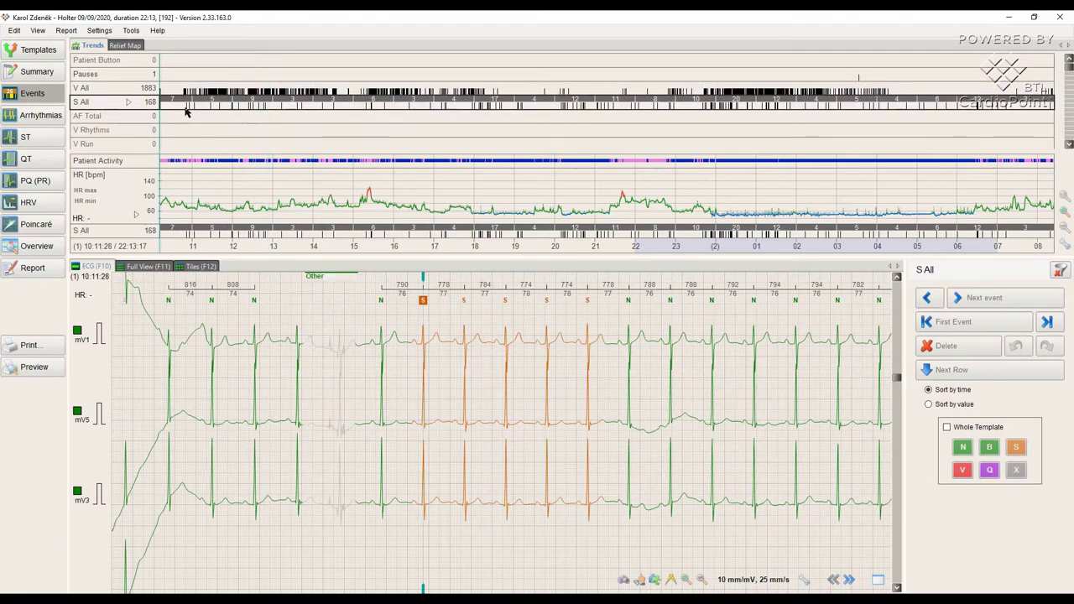
left_click(186, 111)
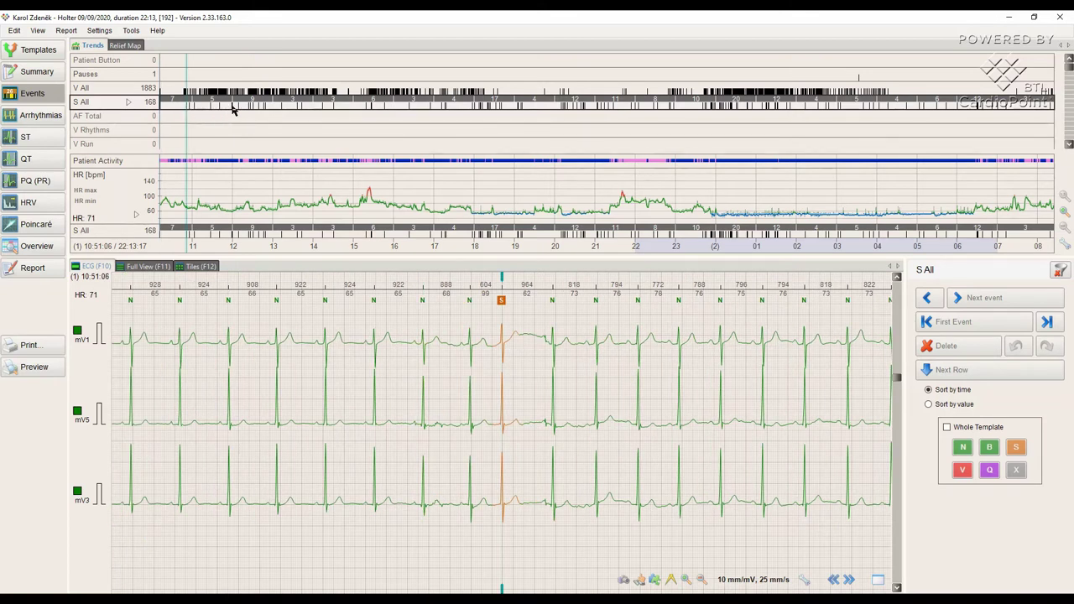
left_click(233, 110)
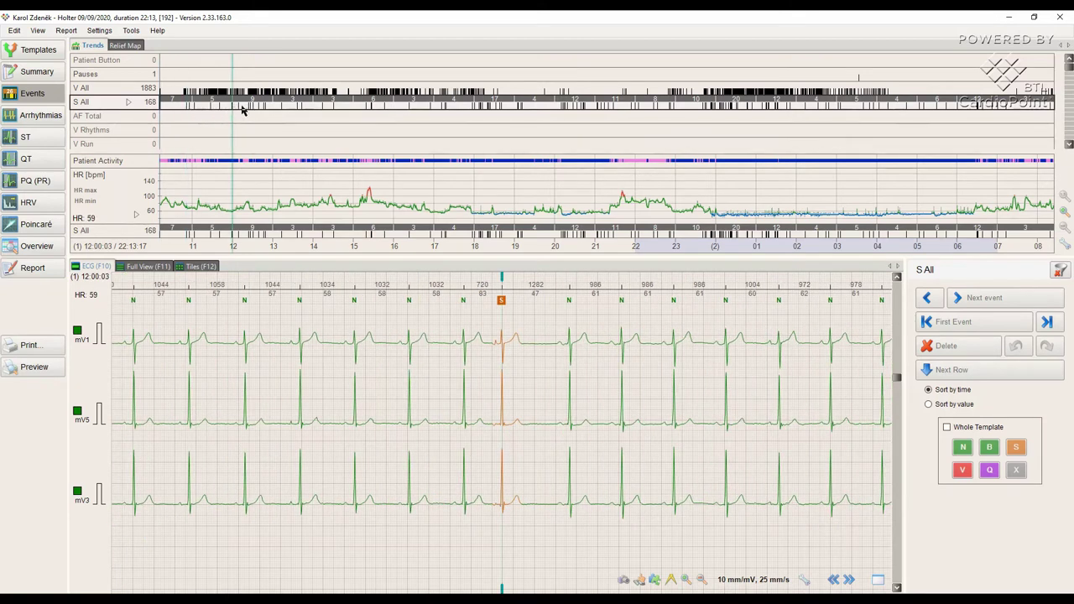
left_click(334, 109)
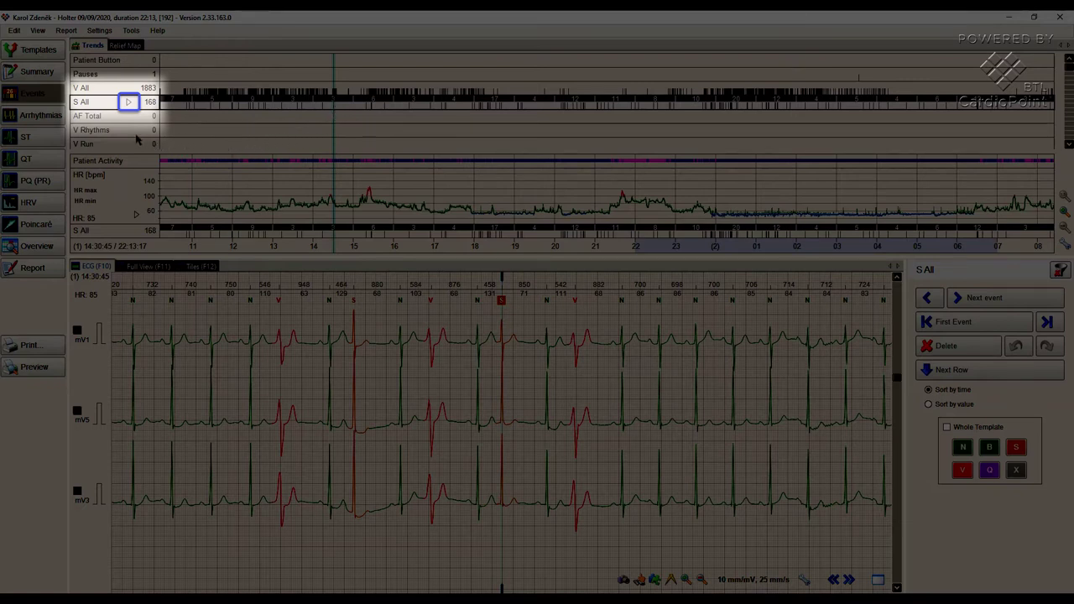
- Save an ECG snapshot of the S All event at 14:30:45 with the comment "S All"
mouse_move(128, 107)
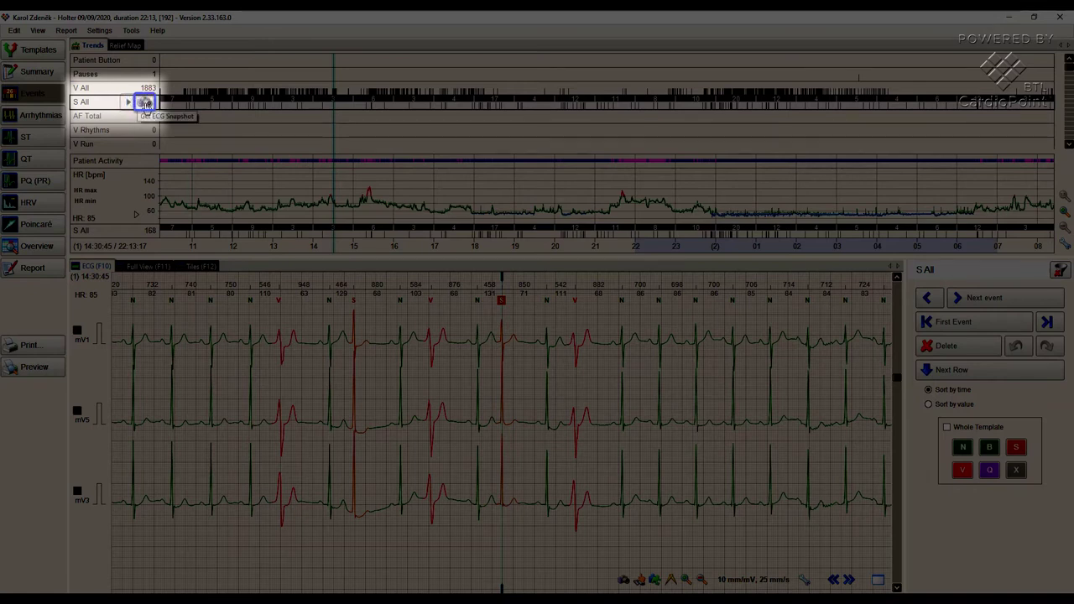
left_click(146, 104)
type("S All")
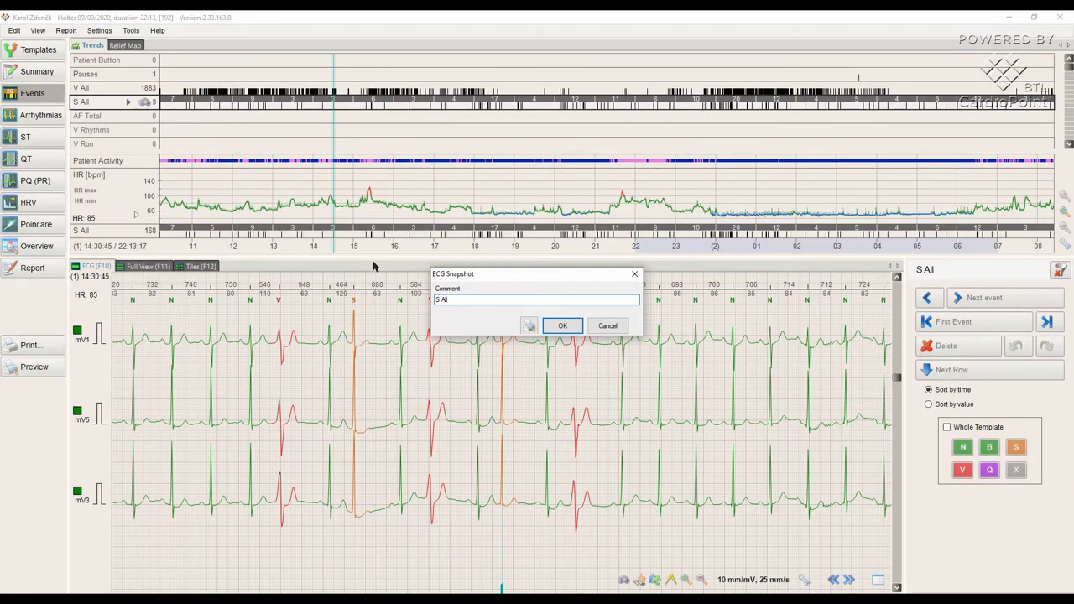
left_click(561, 327)
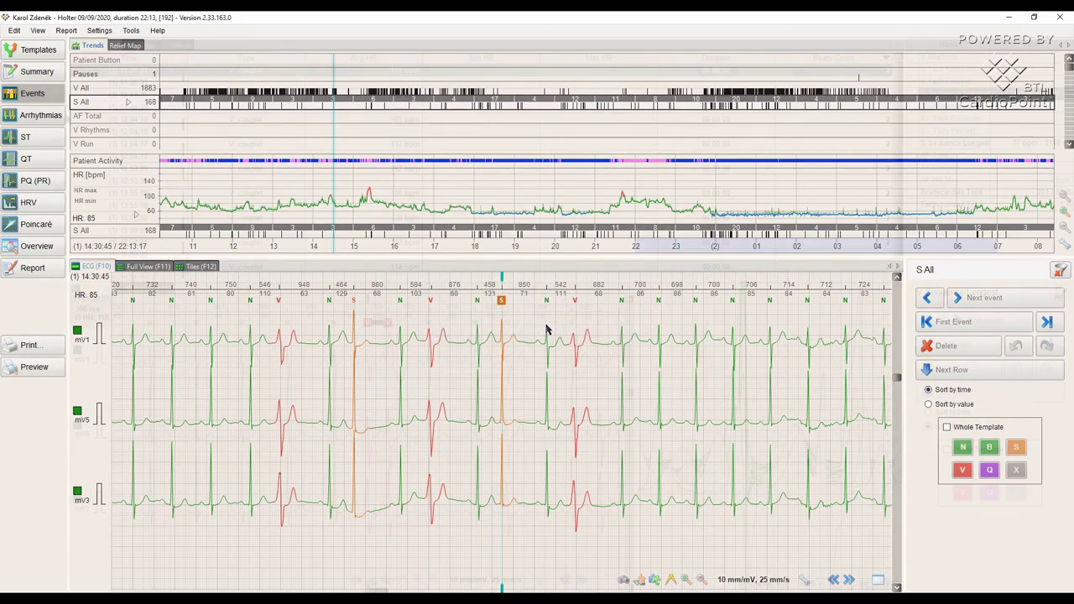
- Inspect the ECG of the ventricular couplets at 11:26:31, 11:44:39 and 12:04:10 in the arrhythmia detail table
left_click(63, 115)
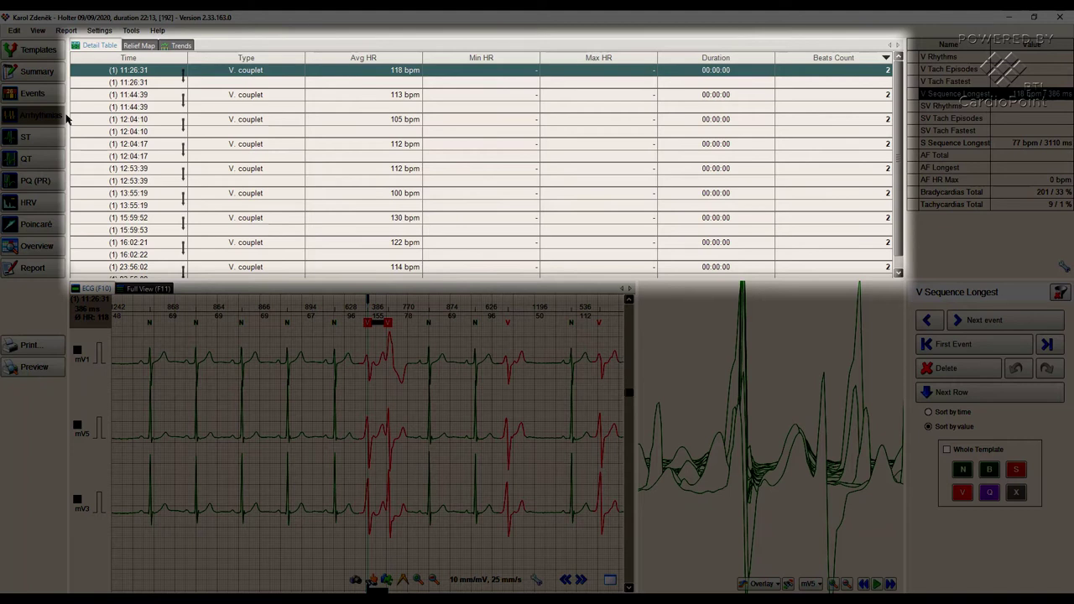
left_click(218, 82)
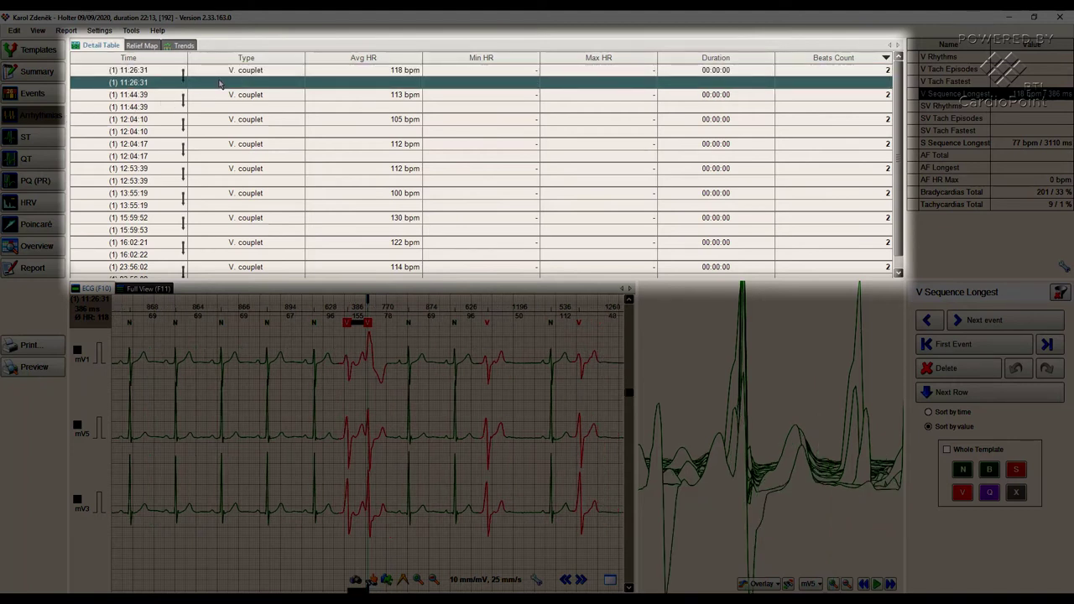
left_click(223, 95)
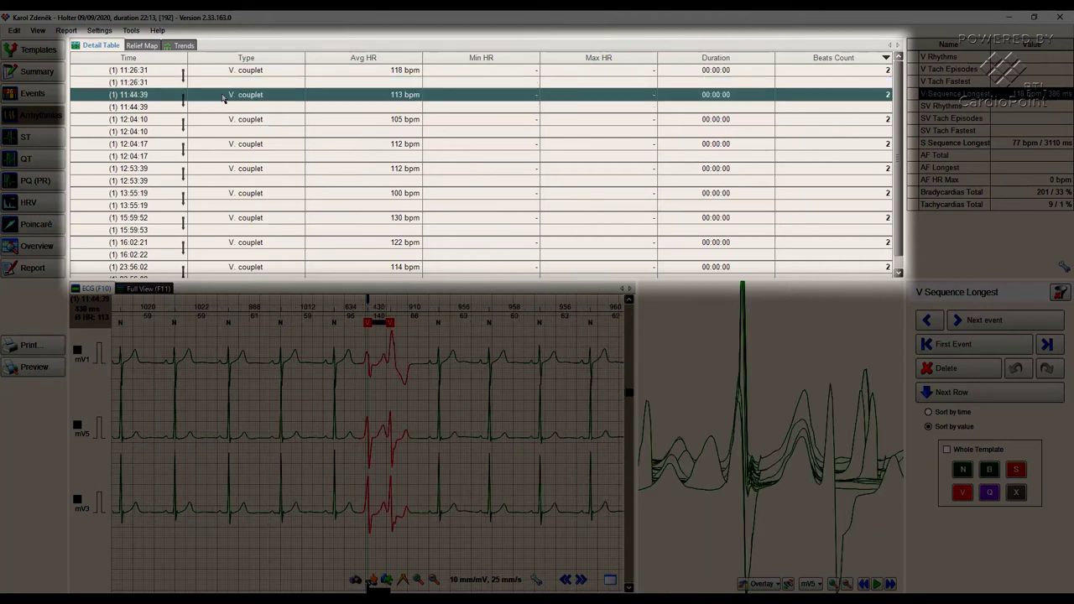
left_click(229, 107)
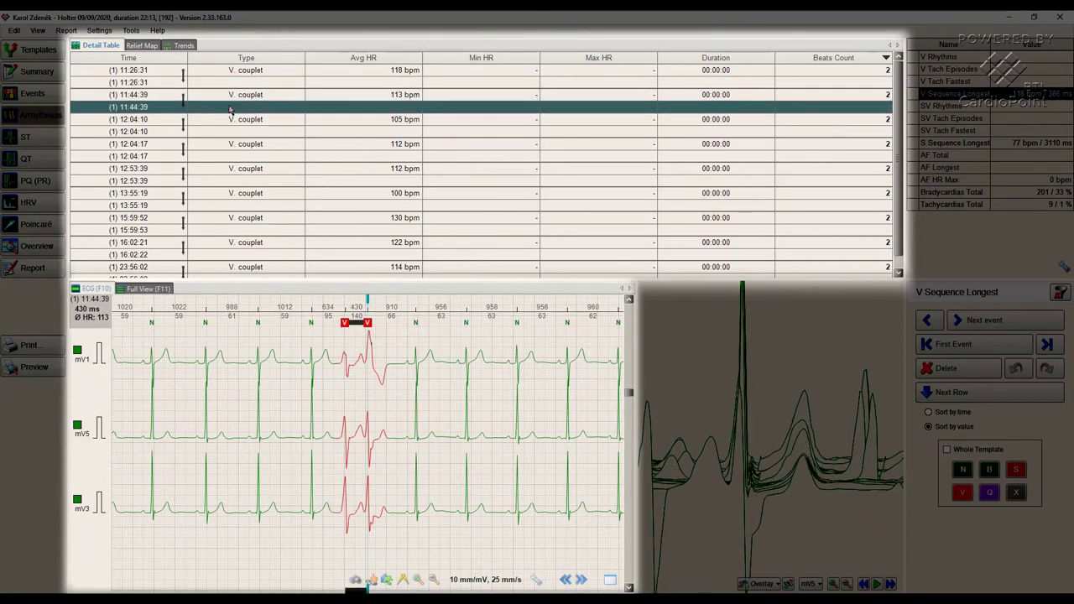
left_click(235, 120)
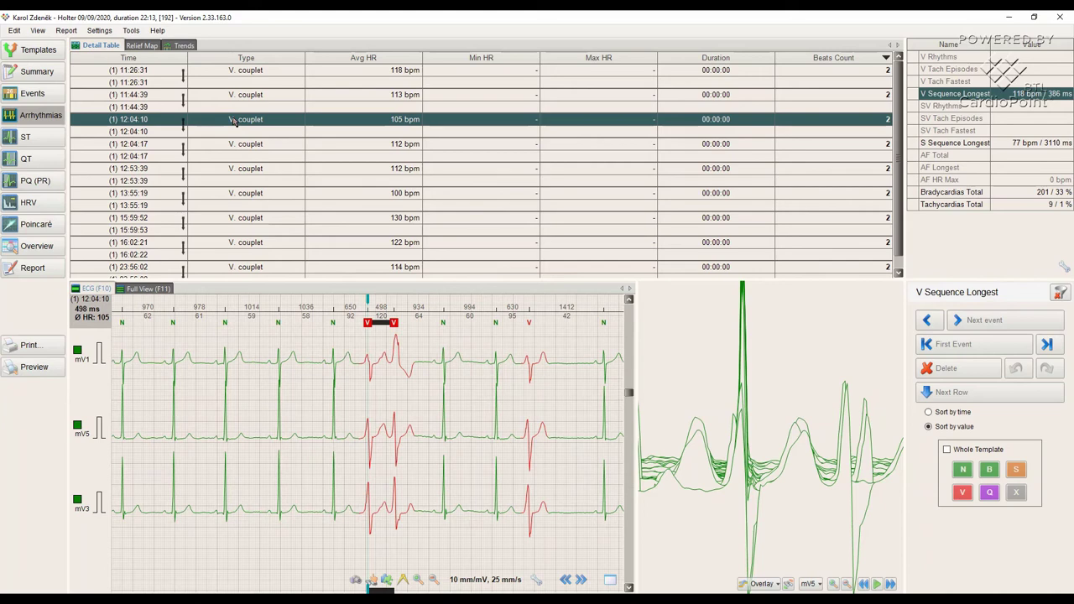
- Inspect the ECG at 16:19:59 and 18:53:27 on the ST trends and measure a QRS complex with the caliper
left_click(64, 138)
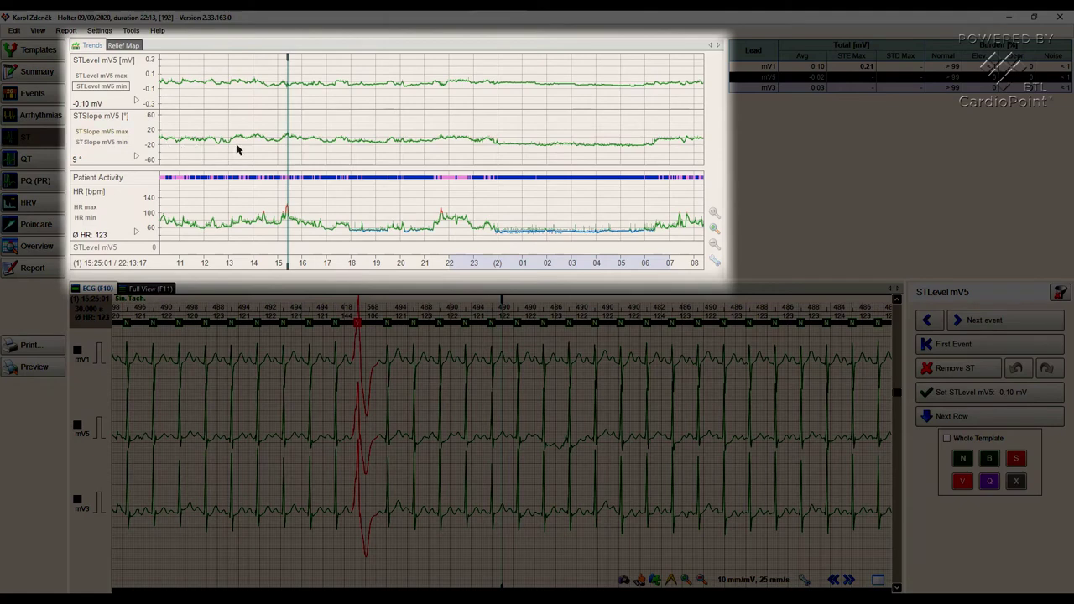
left_click(309, 134)
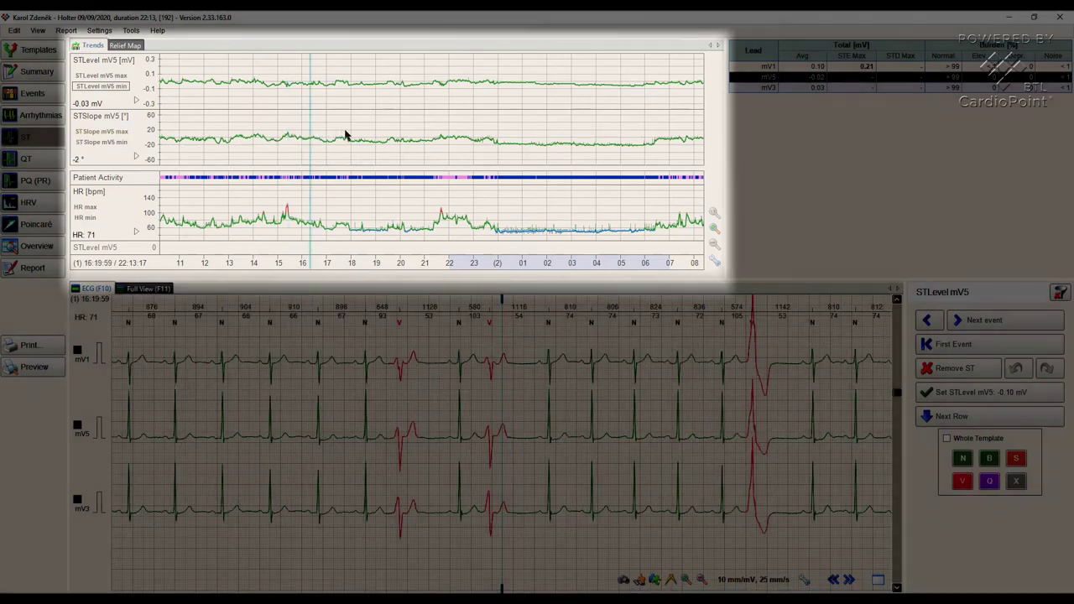
left_click(344, 135)
left_click(374, 134)
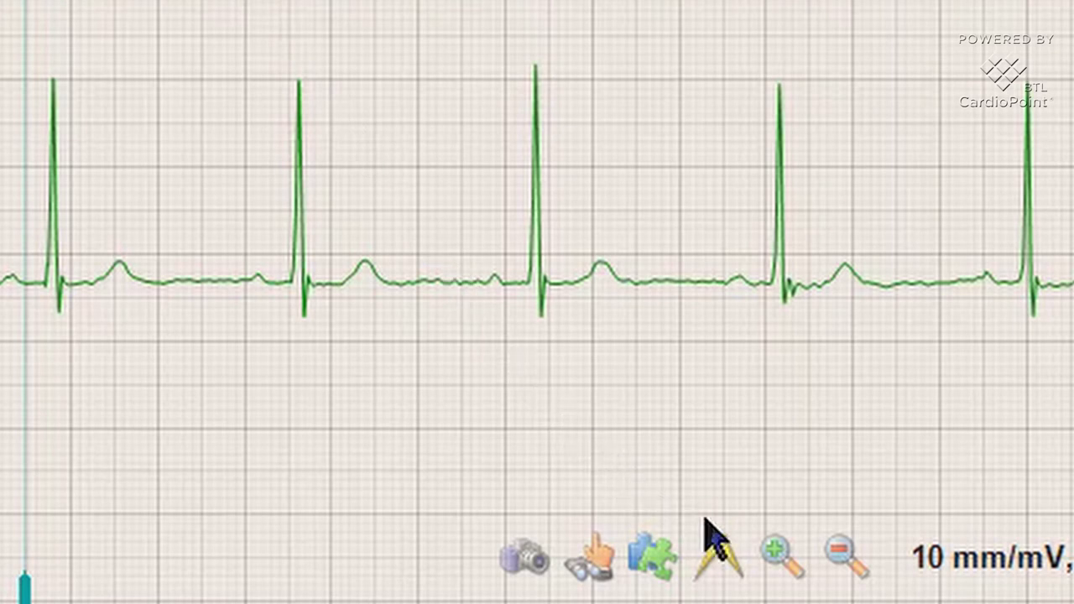
left_click(731, 542)
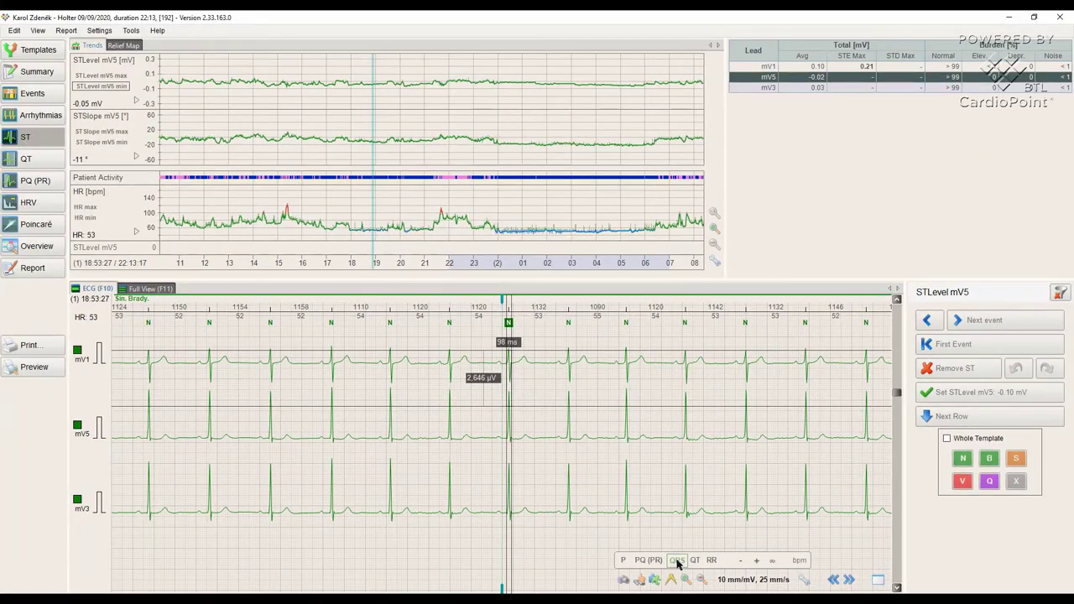
- Open the QT analysis and view its QT and QTc histograms
left_click(63, 160)
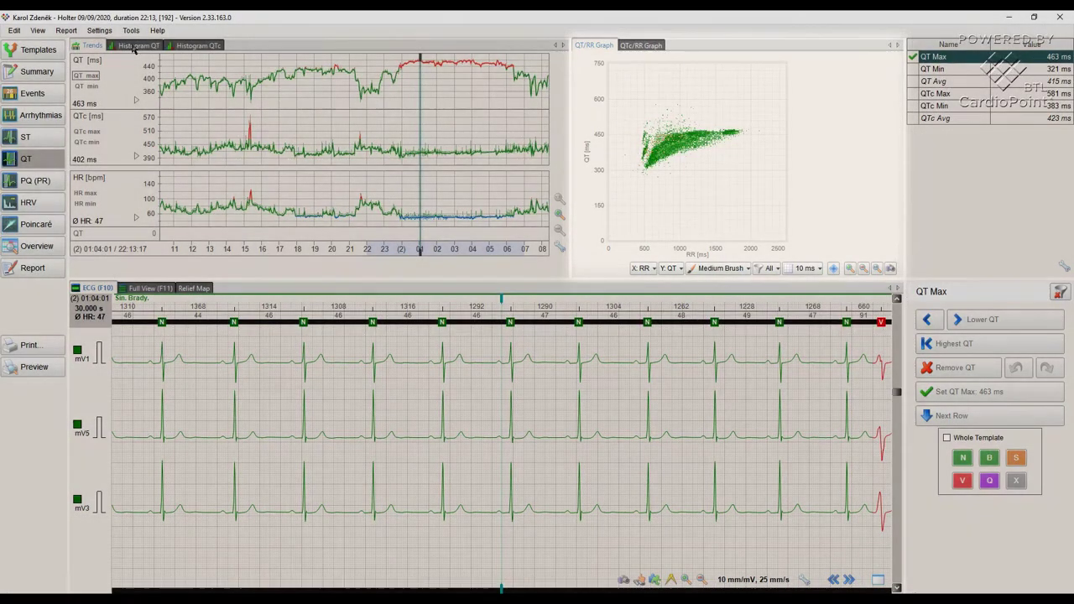
left_click(141, 45)
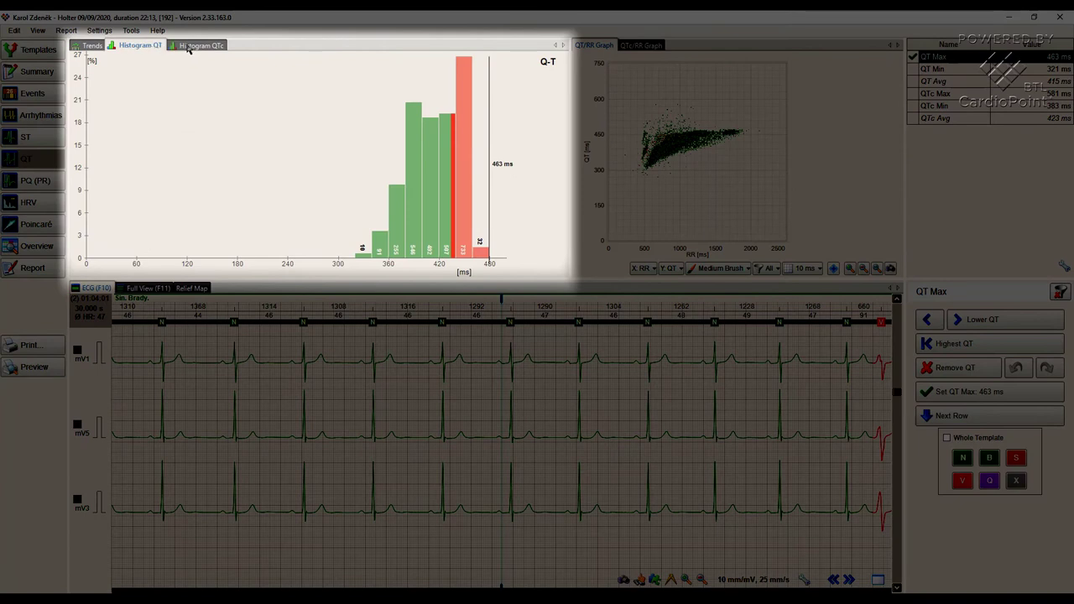
left_click(198, 45)
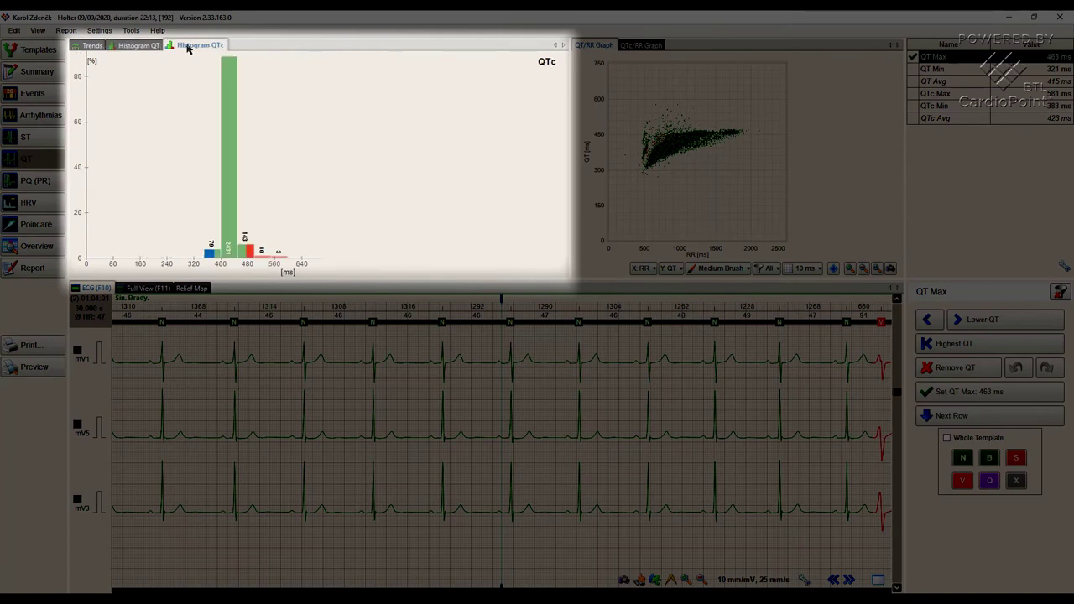
- Open the PQ (PR) analysis and measure the QT and PQ (PR) intervals on the ECG with the caliper
left_click(48, 188)
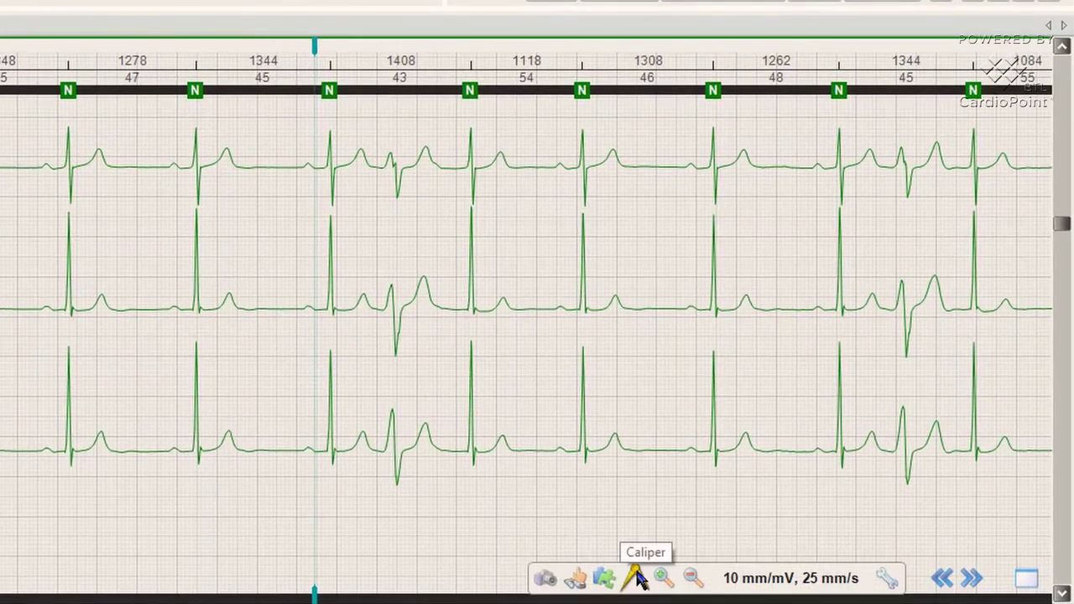
left_click(649, 577)
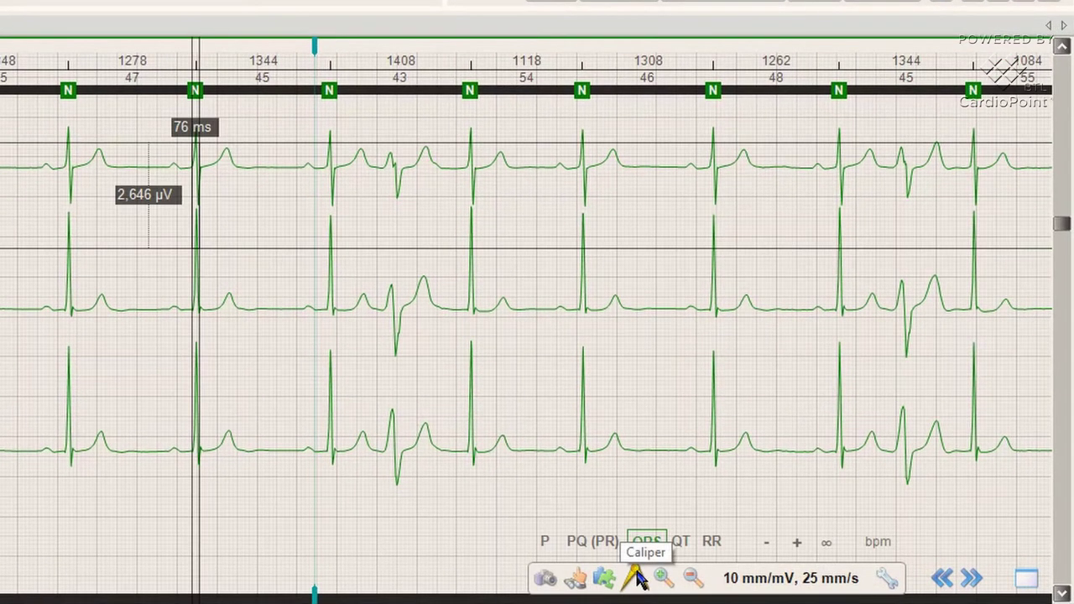
left_click(680, 543)
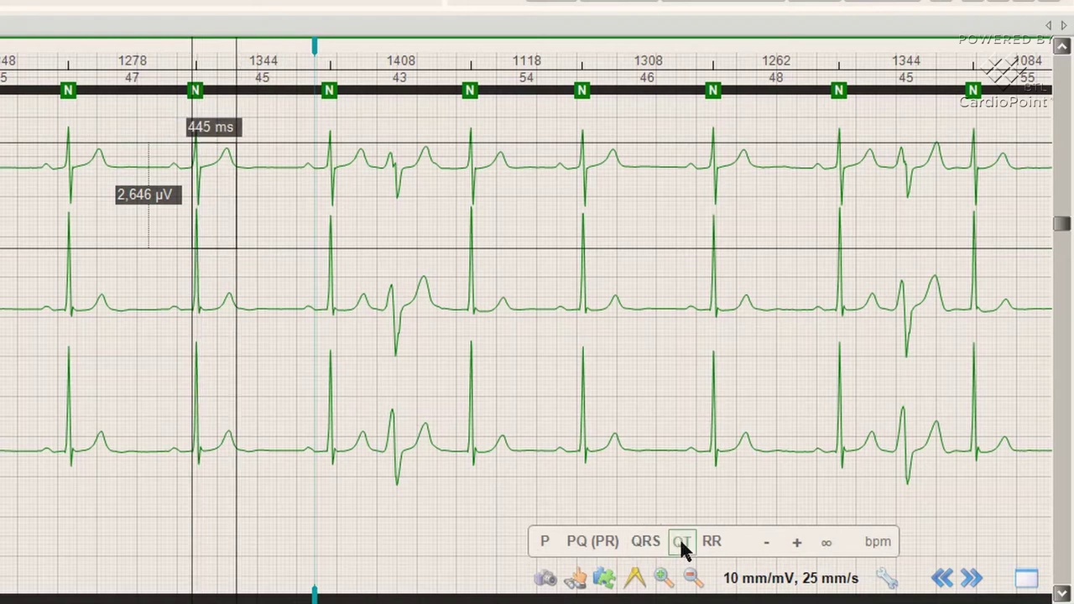
left_click(606, 543)
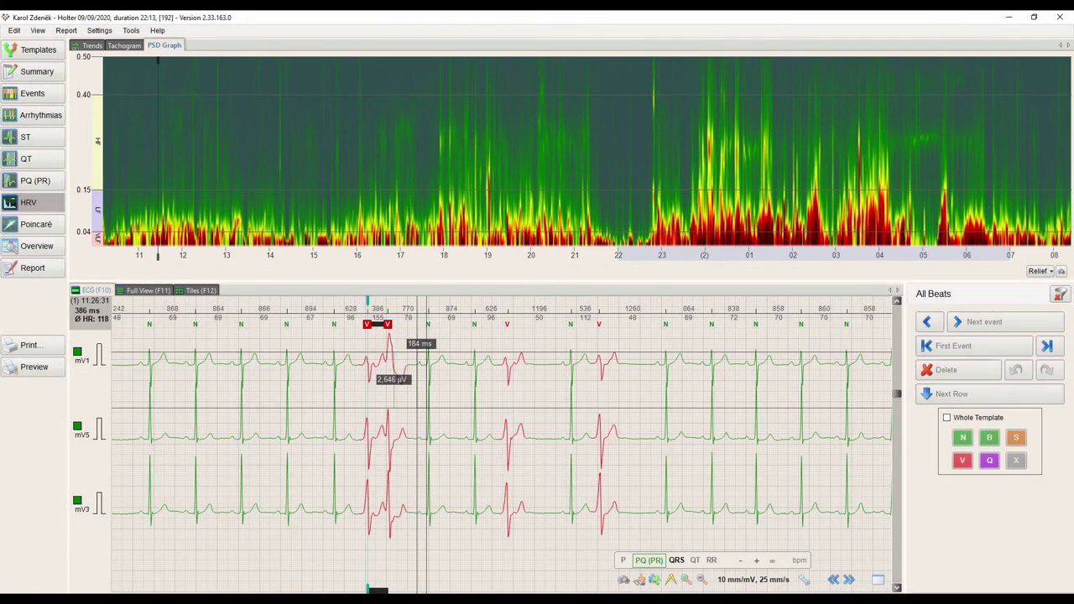
- Open the time evaluation table in the recording overview and view the hourly Measurement and HRV values
left_click(67, 246)
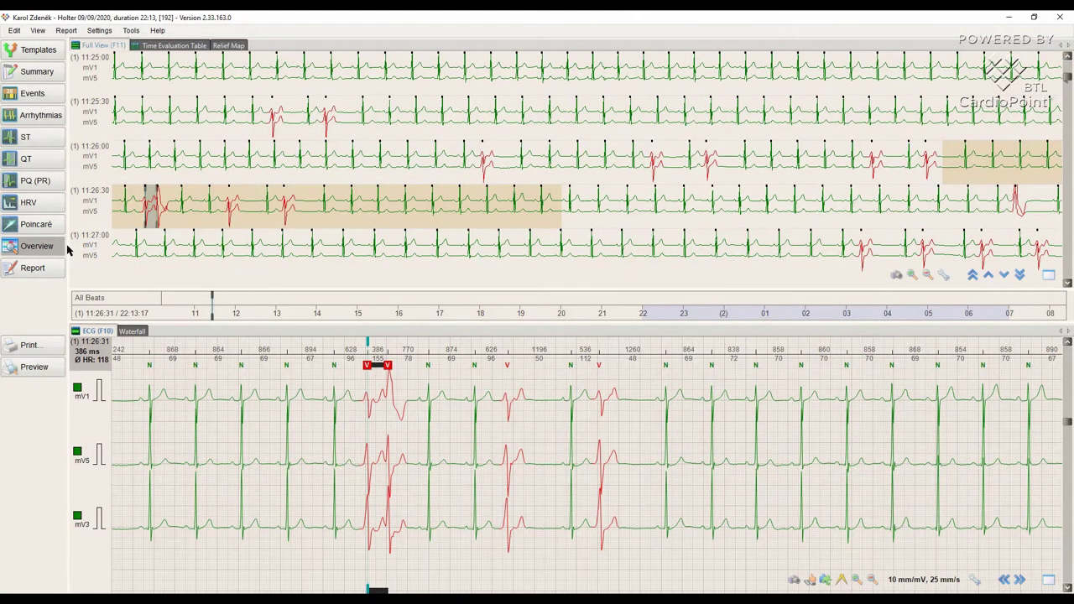
left_click(172, 45)
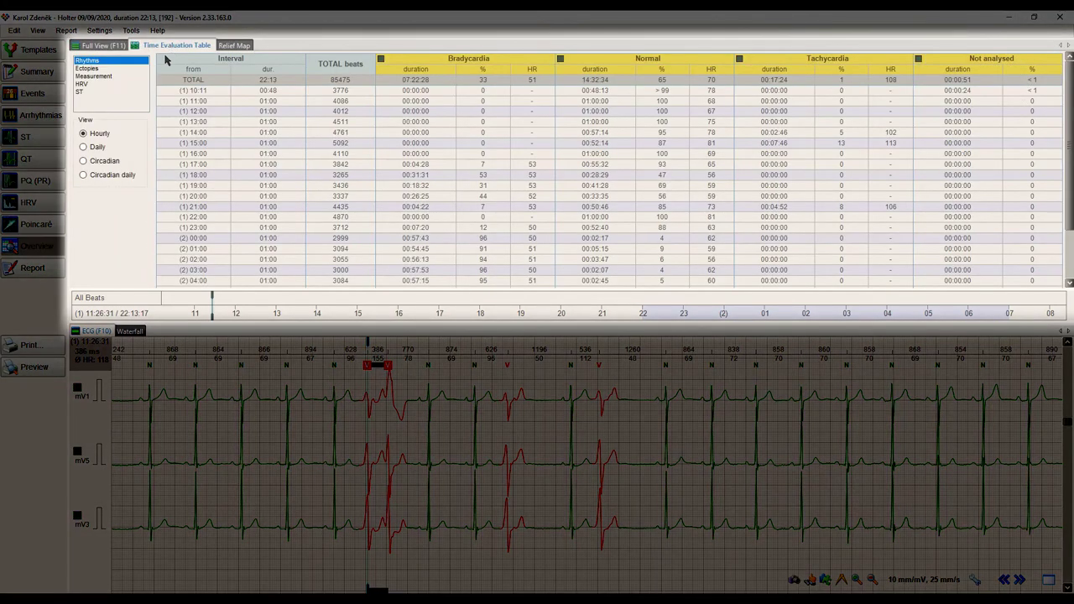
left_click(93, 77)
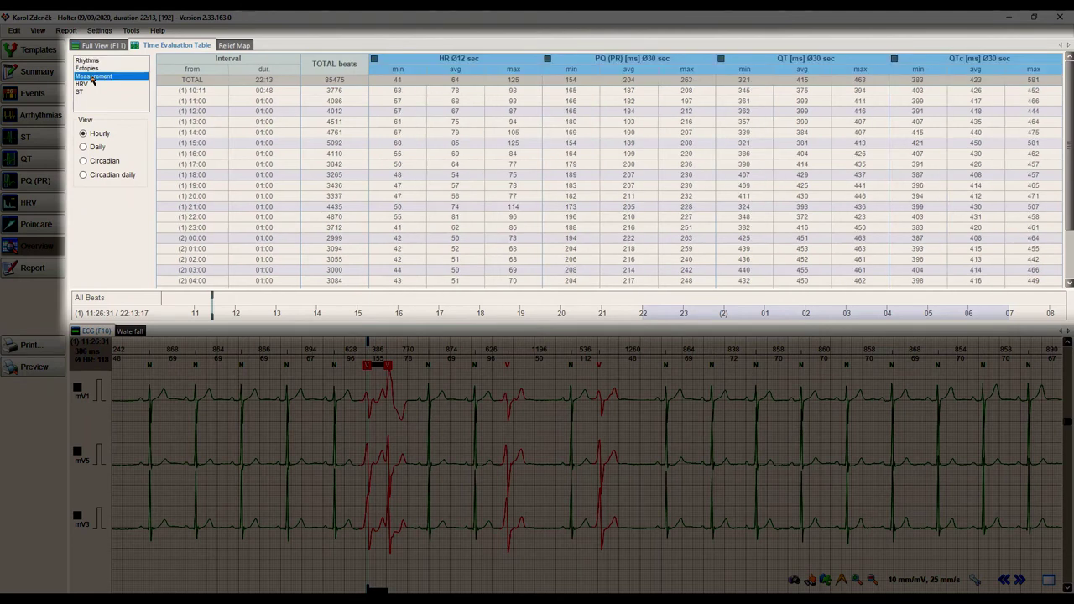
left_click(84, 84)
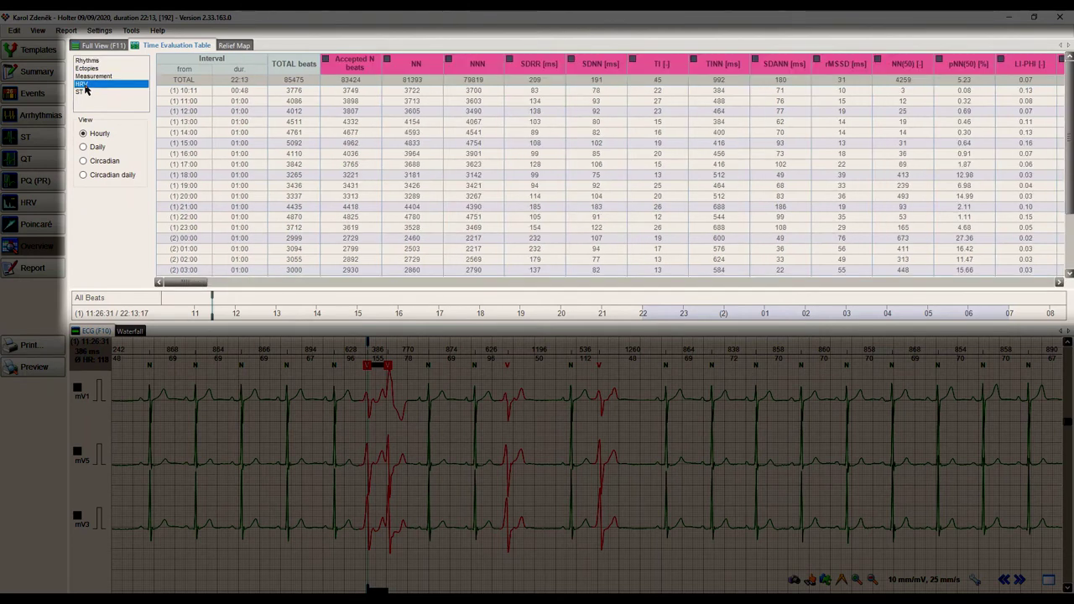
- View the ST values in the time evaluation table, switching the intervals from hourly to daily and circadian
left_click(83, 93)
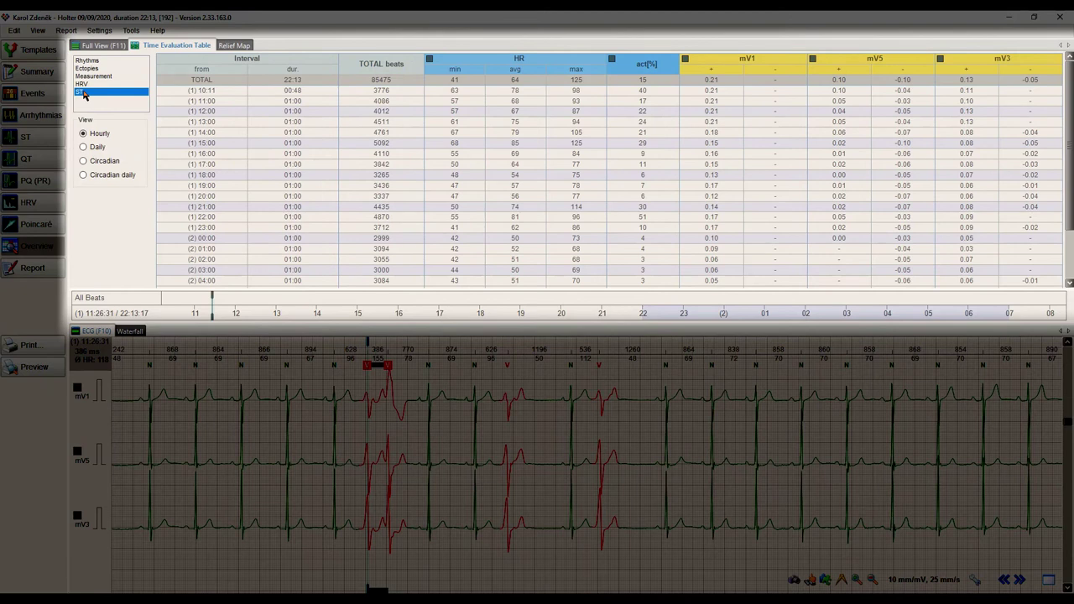
left_click(83, 147)
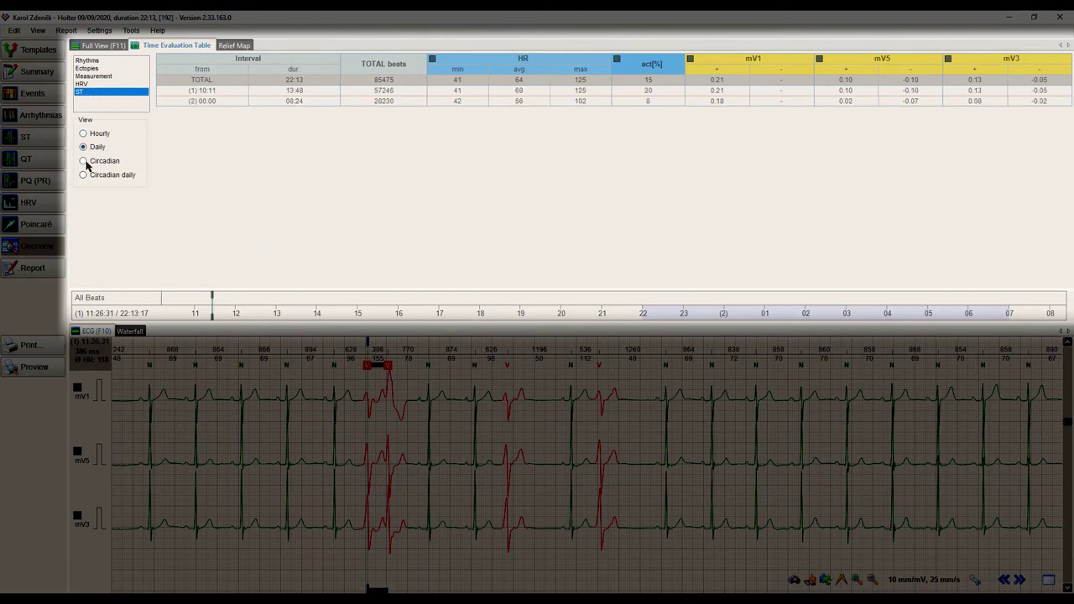
left_click(83, 161)
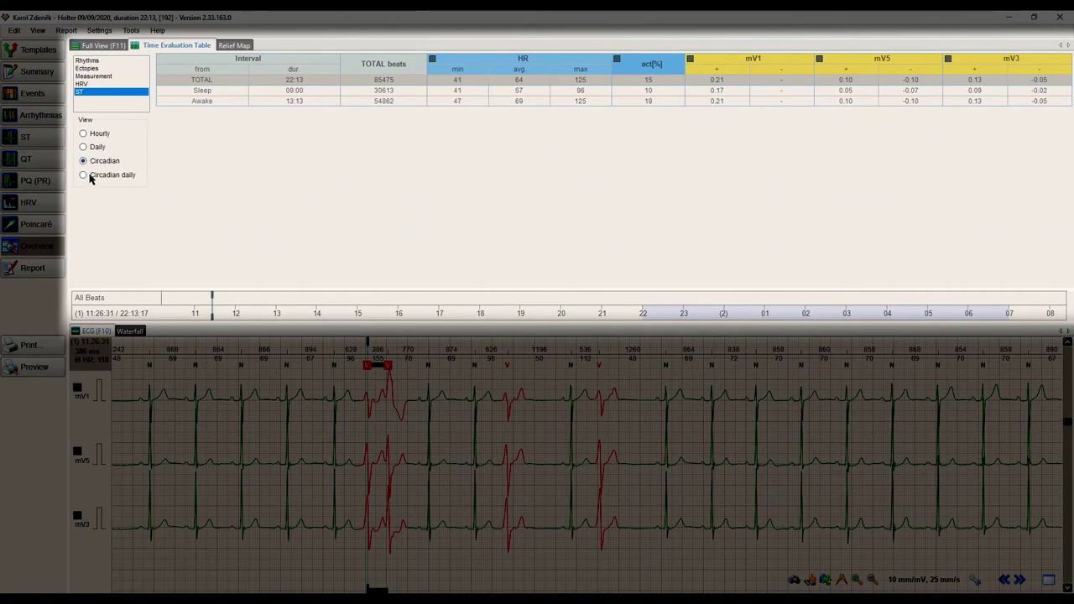
- Switch the ST values in the time evaluation table to circadian daily intervals
left_click(83, 174)
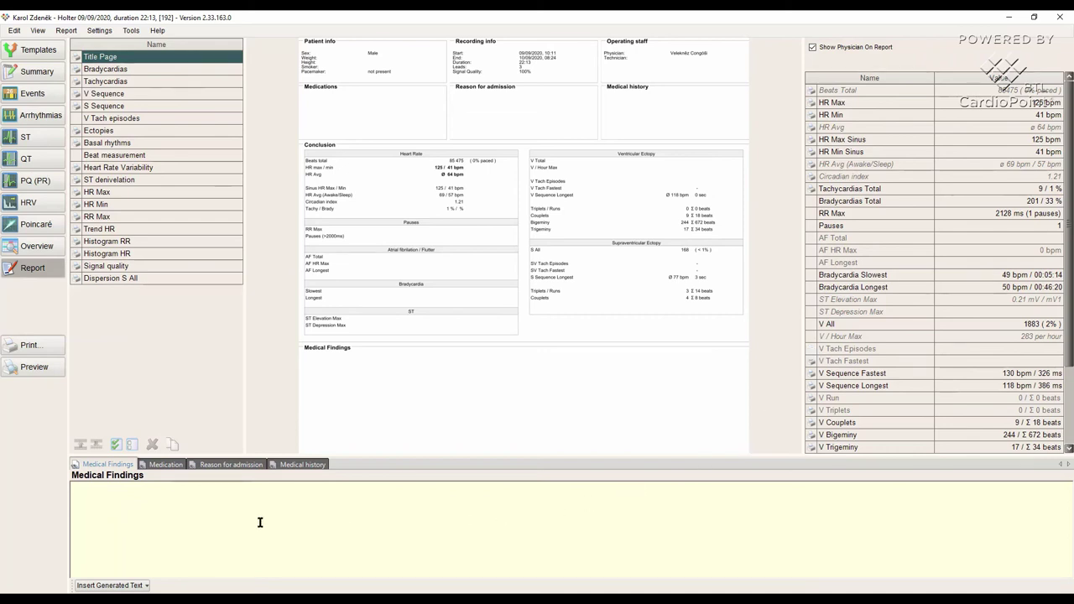
left_click(101, 499)
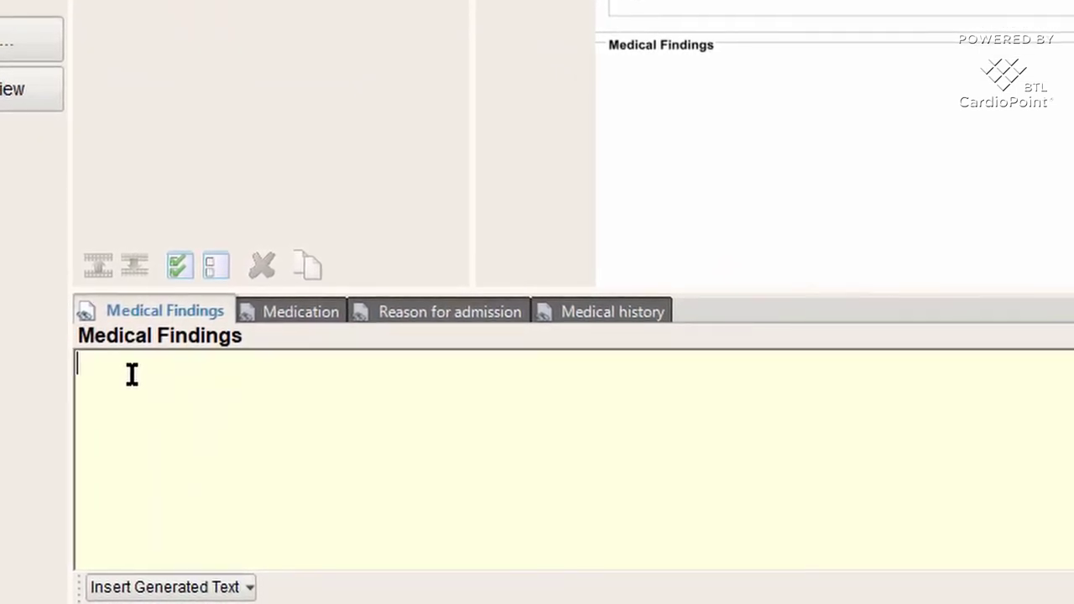
type("End")
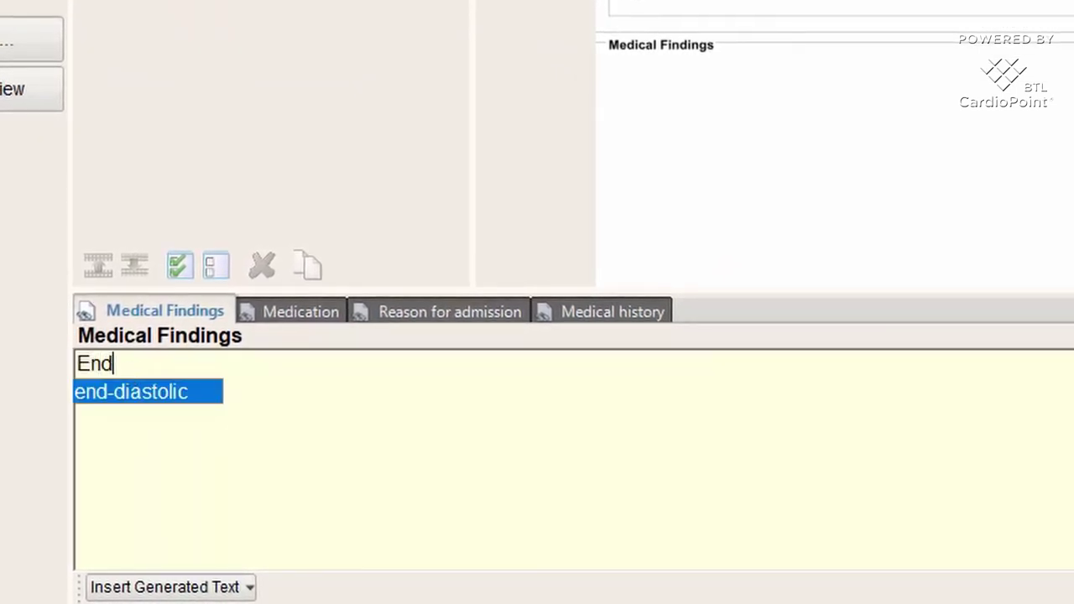
key("BackSpace")
key("BackSpace")
key("BackSpace")
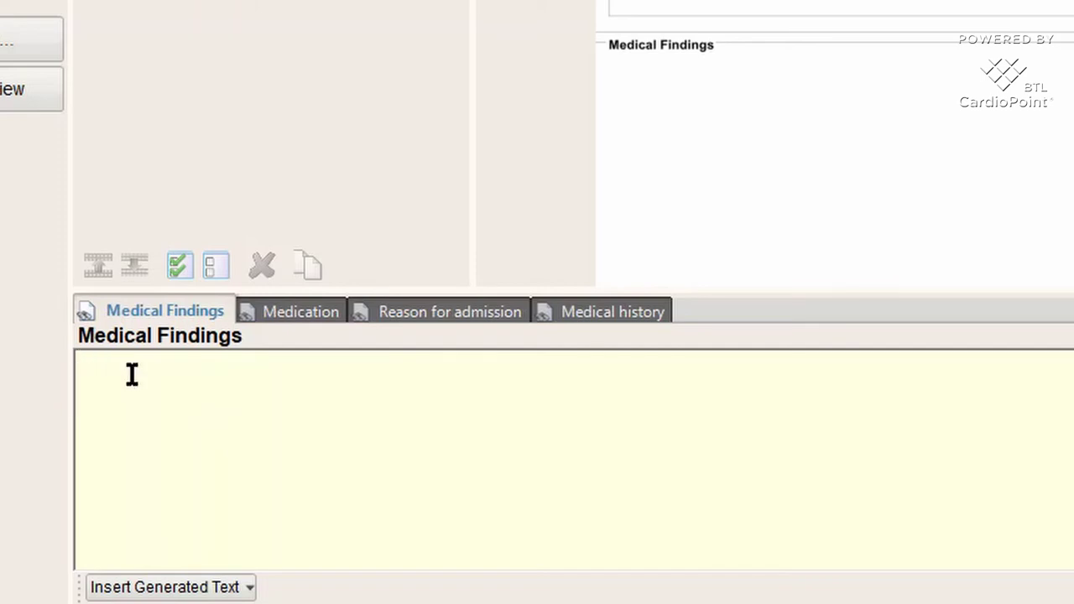
type("HR")
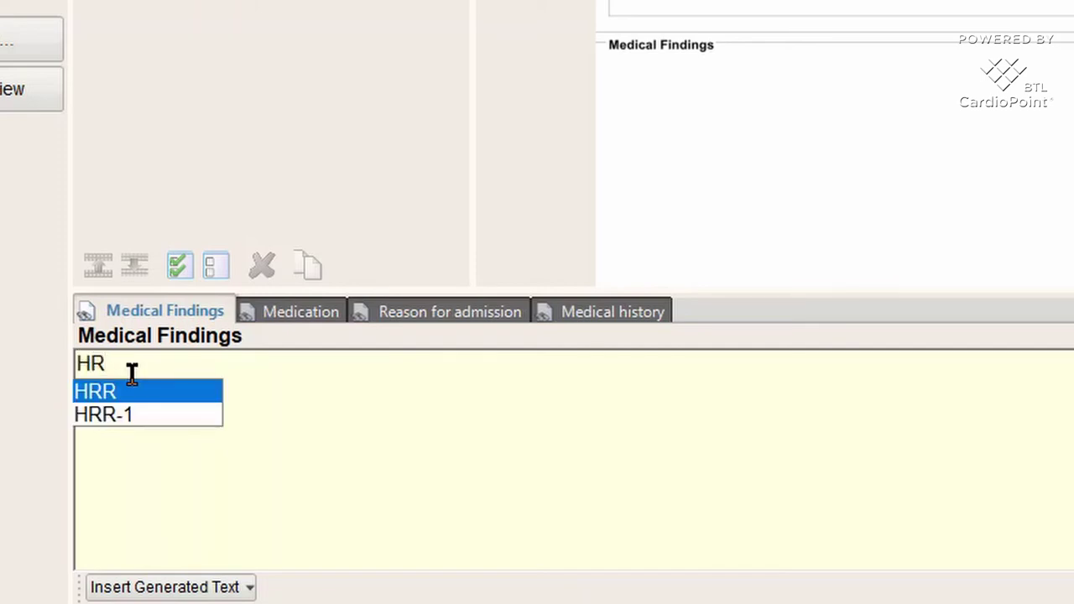
key("BackSpace")
key("BackSpace")
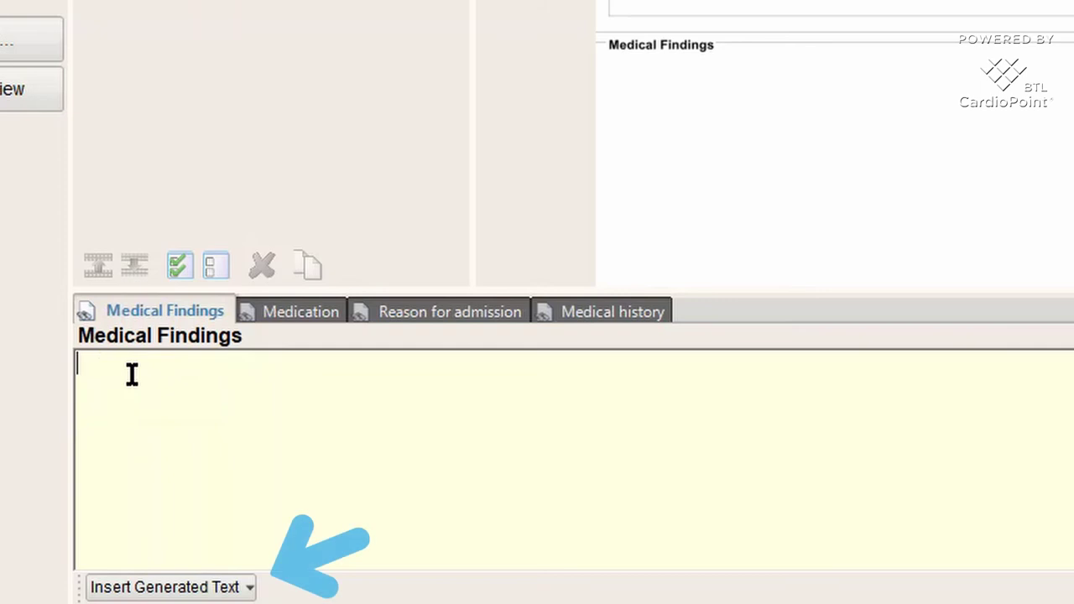
- Insert the Default conclusion as generated text into the report's Medical Findings and preview the report
left_click(225, 589)
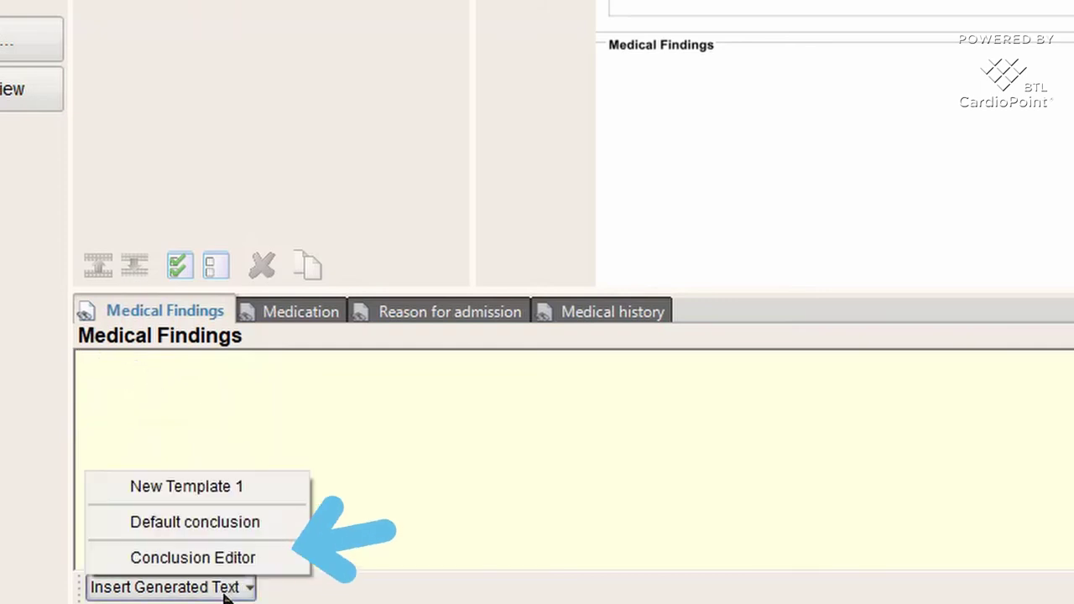
left_click(242, 522)
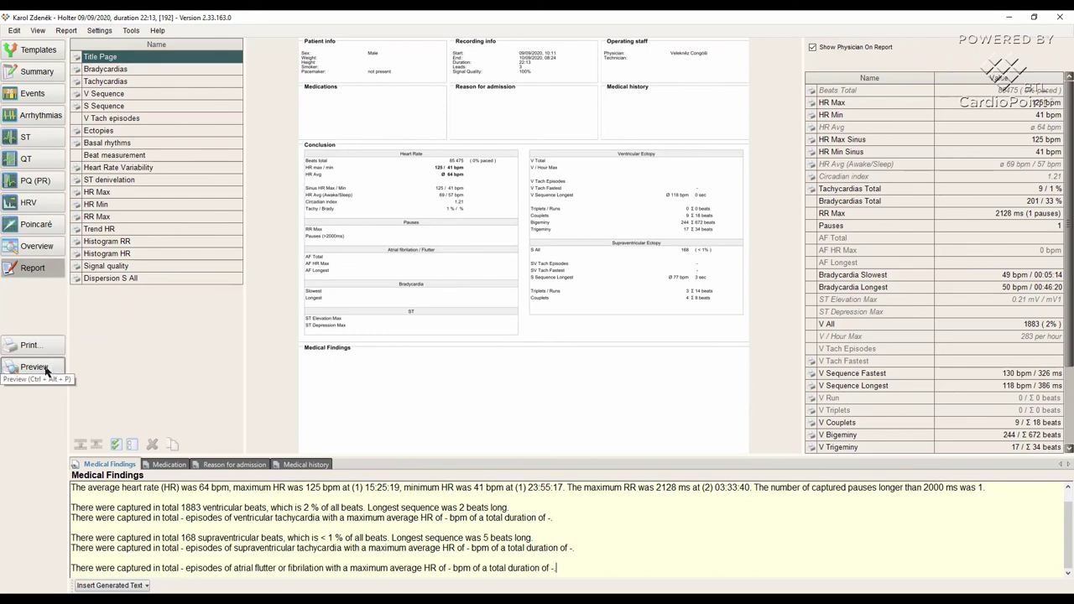
left_click(45, 369)
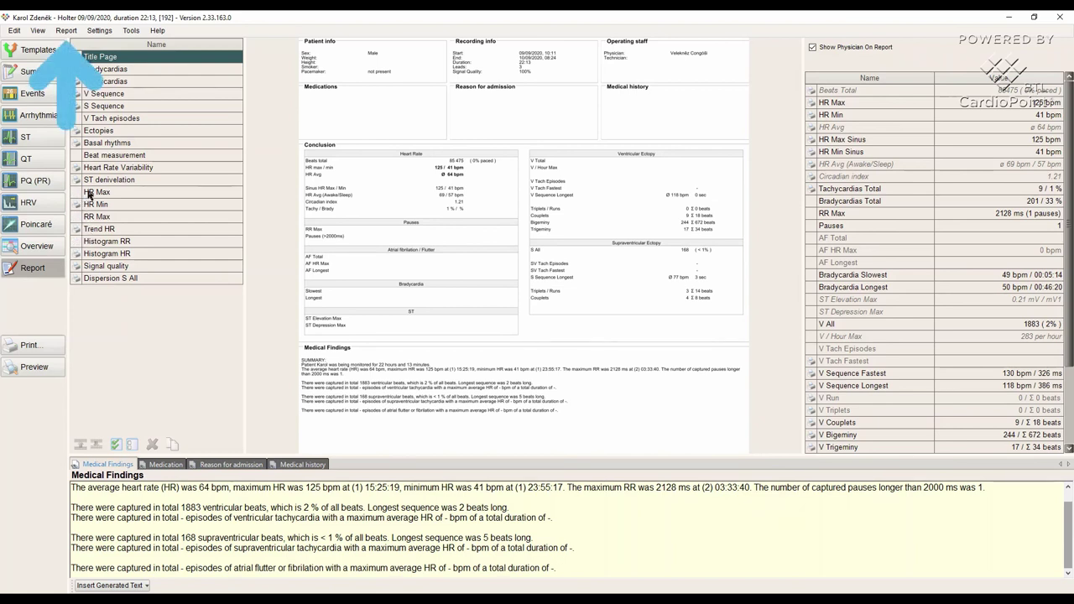
- Save the current report settings as a new report profile named "My Profile" and apply that profile to the report
left_click(67, 31)
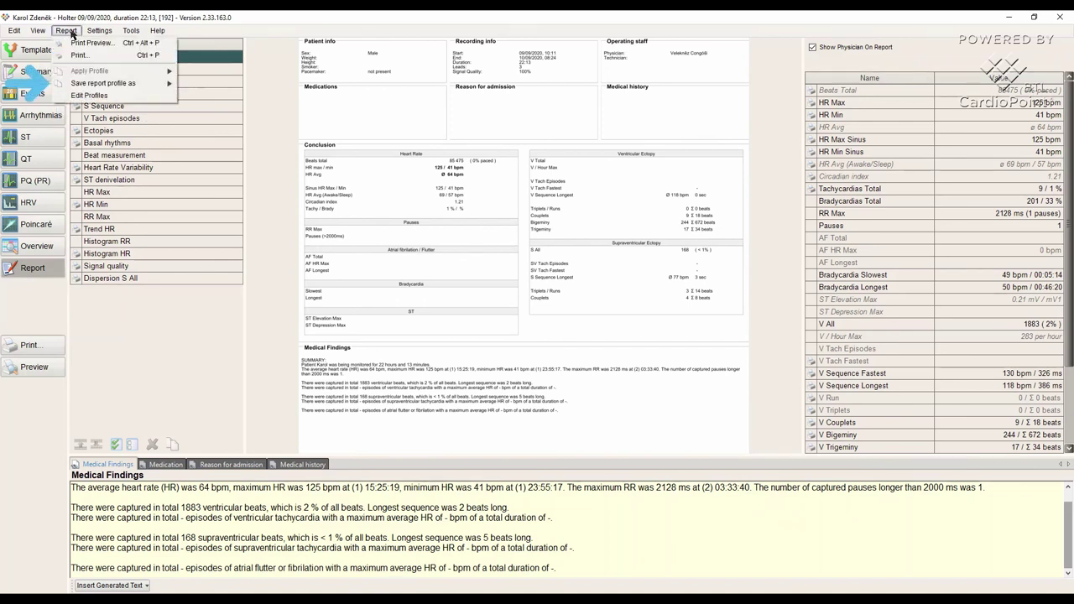
mouse_move(94, 84)
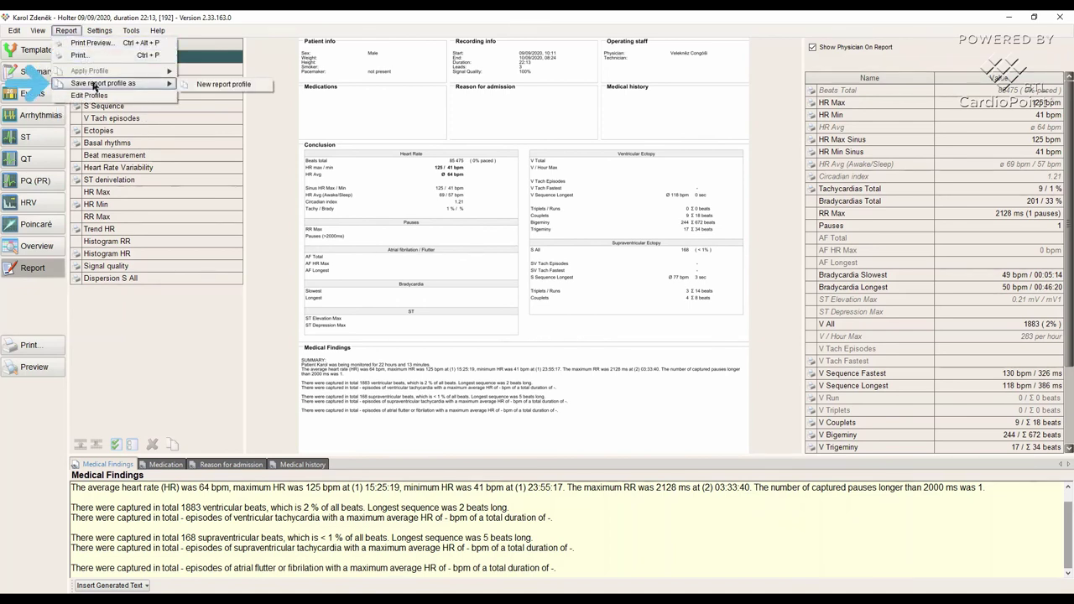
left_click(202, 85)
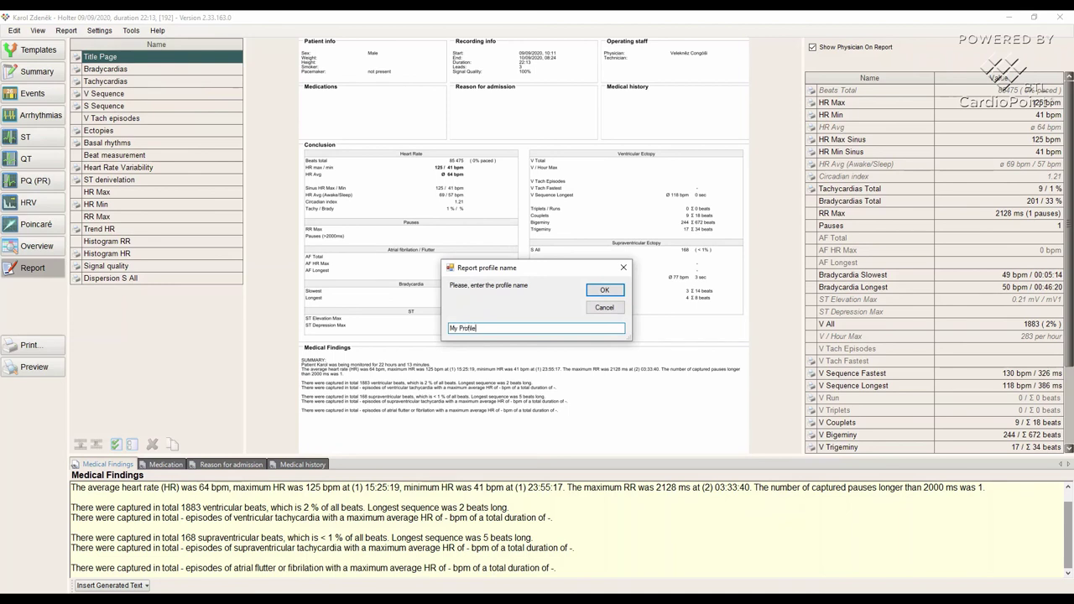
left_click(606, 289)
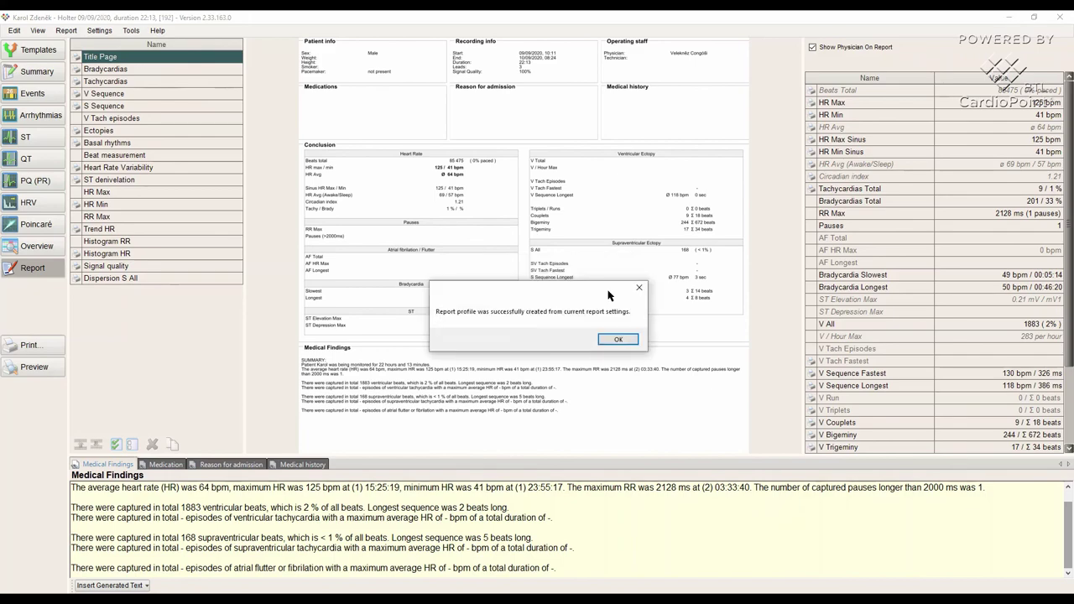
left_click(617, 339)
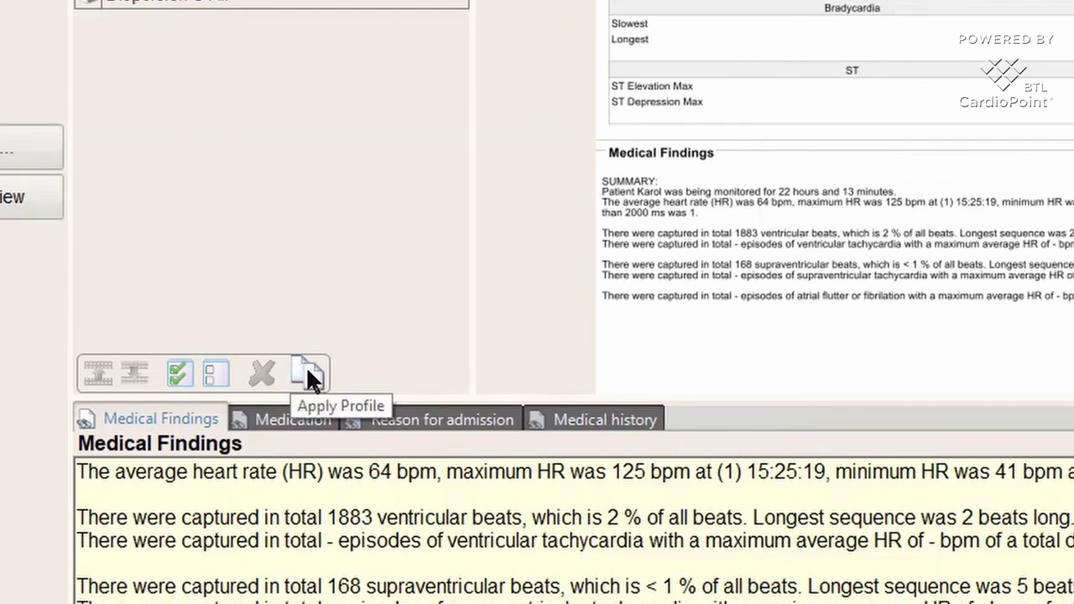
left_click(307, 372)
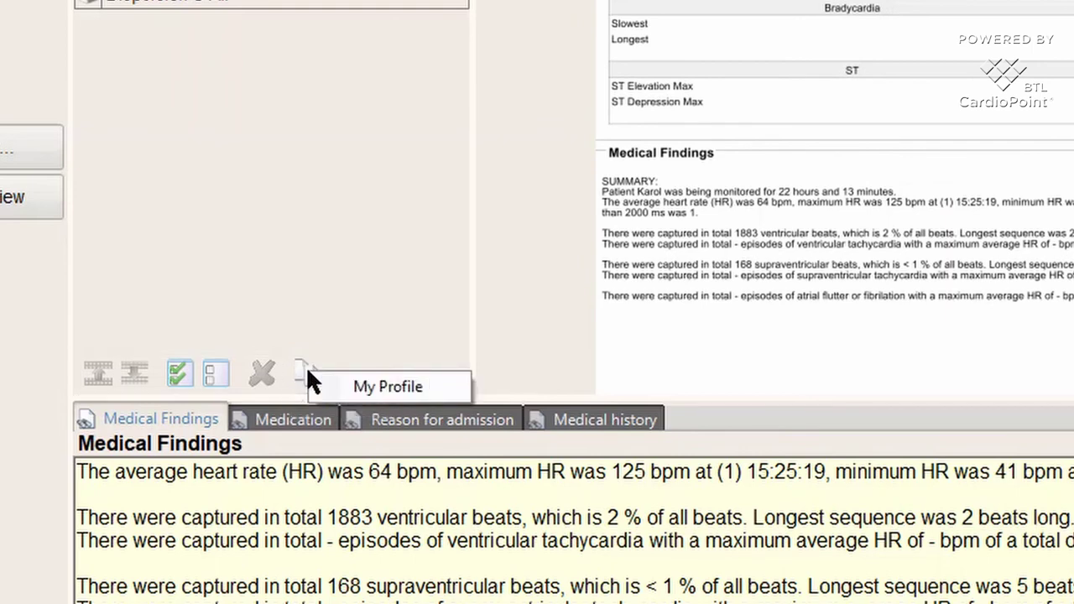
left_click(367, 391)
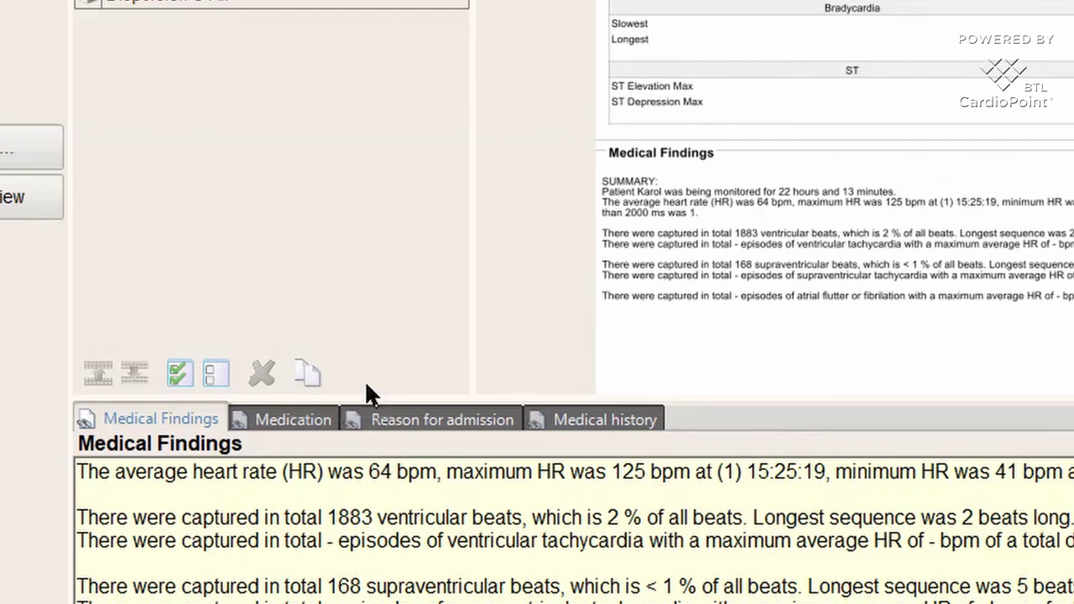